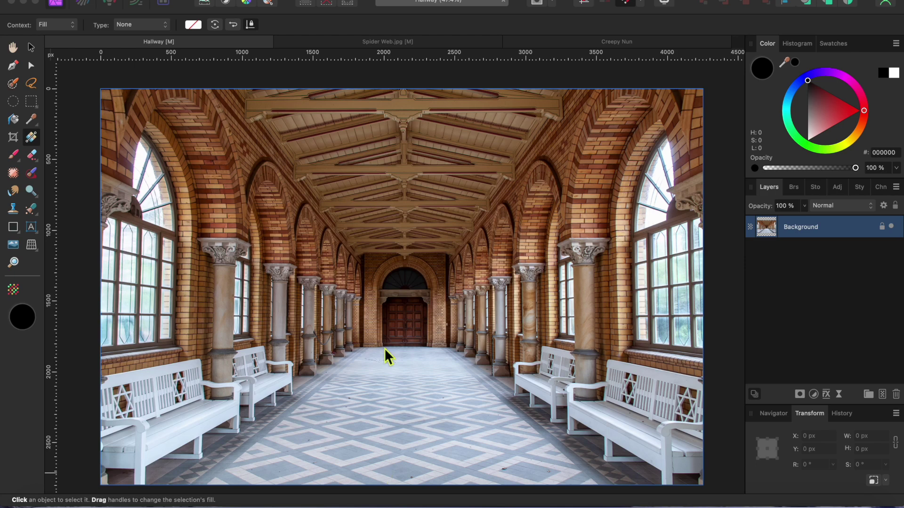
# Look over the Spider Web.jpg and Creepy Nun documents, then make Spider Web.jpg active again.
pyautogui.click(344, 45)
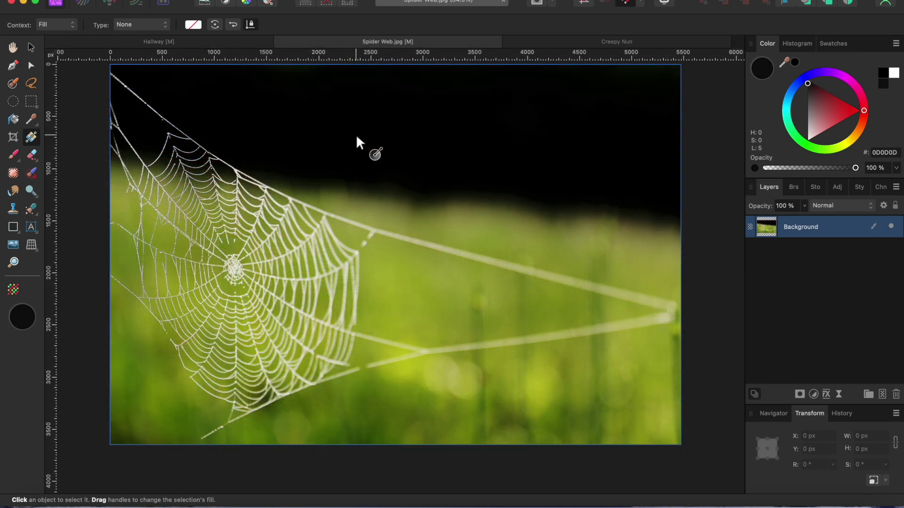
pyautogui.click(611, 44)
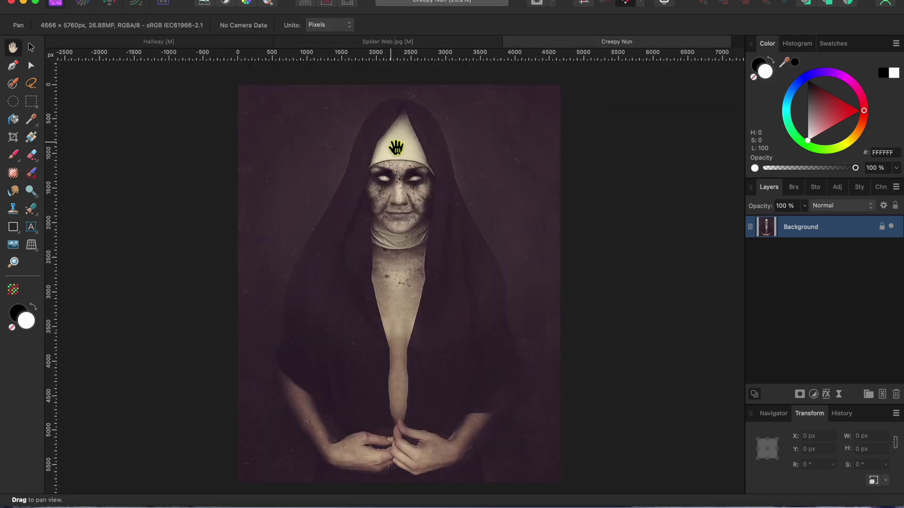
pyautogui.click(376, 42)
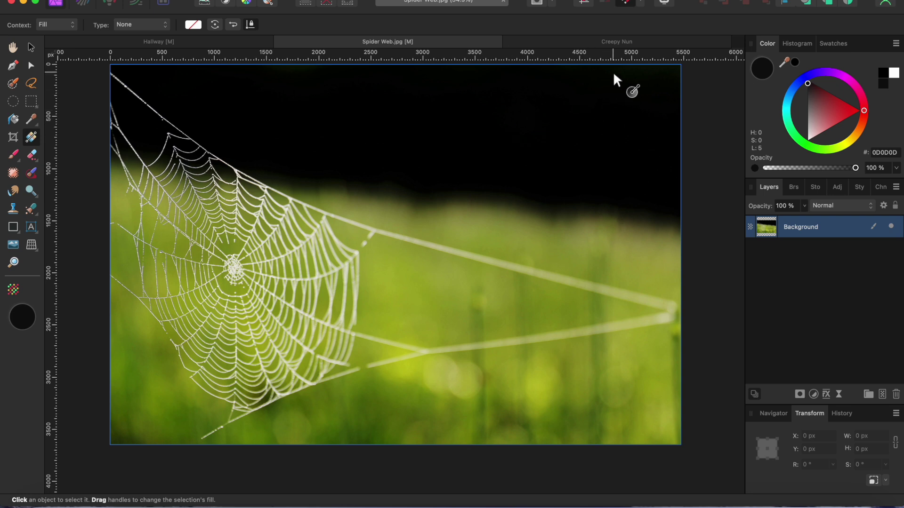
pyautogui.click(612, 42)
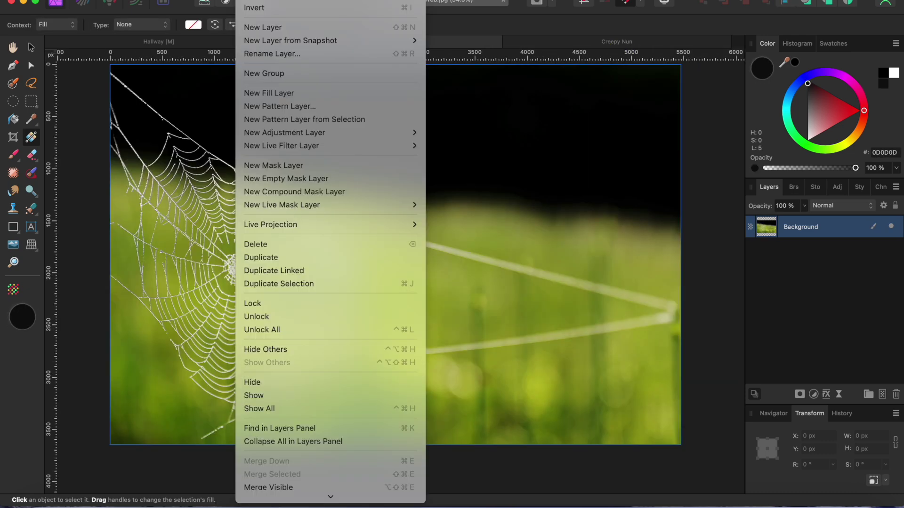
# Add a near-black 0D0D0D fill layer below the spider web Background layer.
pyautogui.click(275, 93)
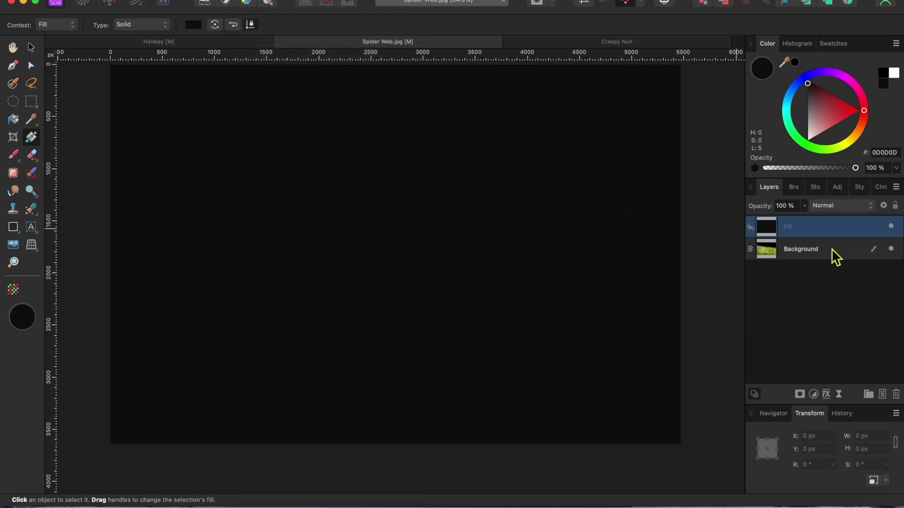
pyautogui.moveTo(826, 228); pyautogui.dragTo(805, 271)
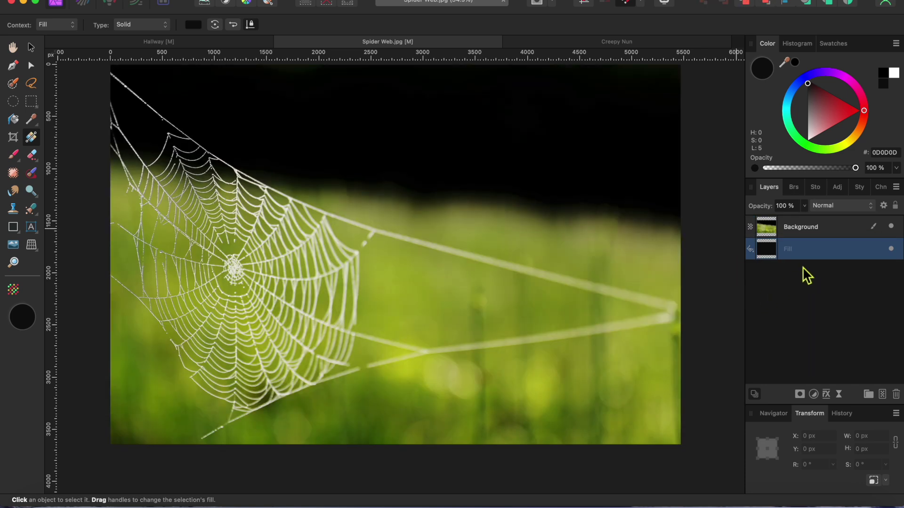
pyautogui.click(818, 231)
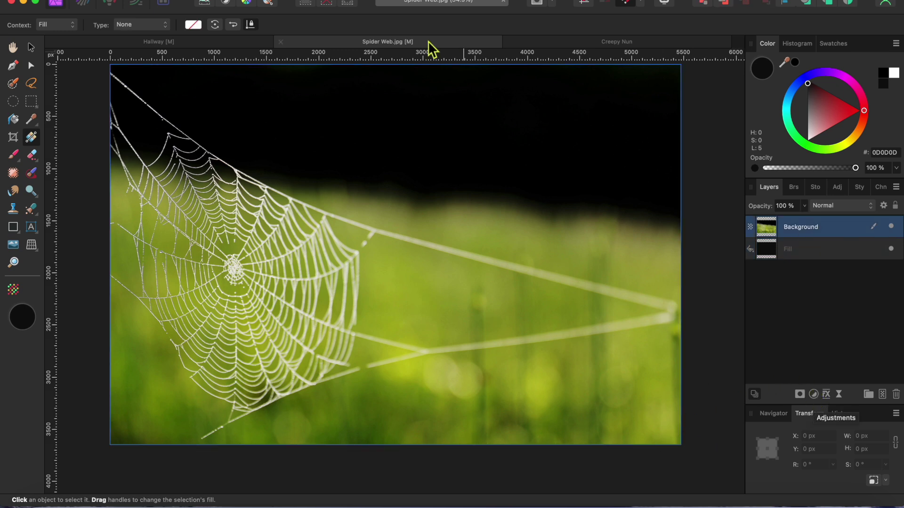
# Give the web a Live Luminosity Range Mask whose curve keeps only the brightest strands.
pyautogui.click(800, 394)
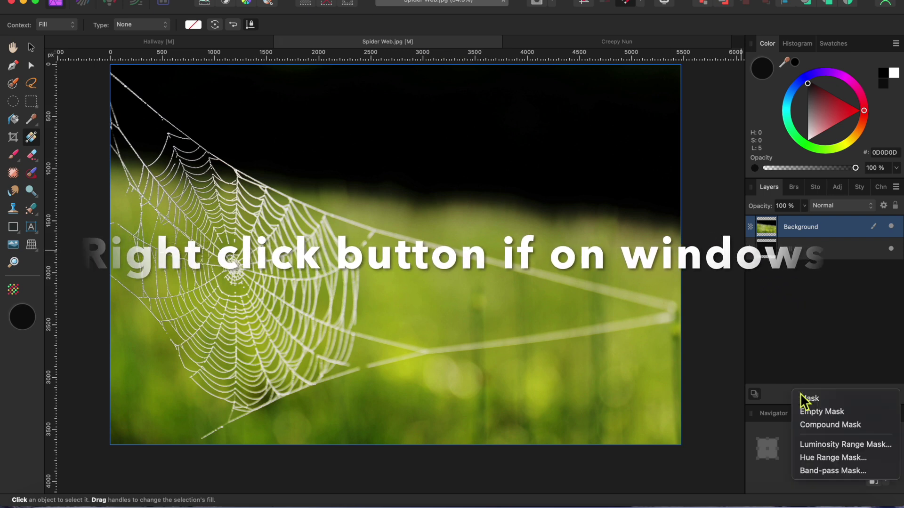
pyautogui.click(825, 446)
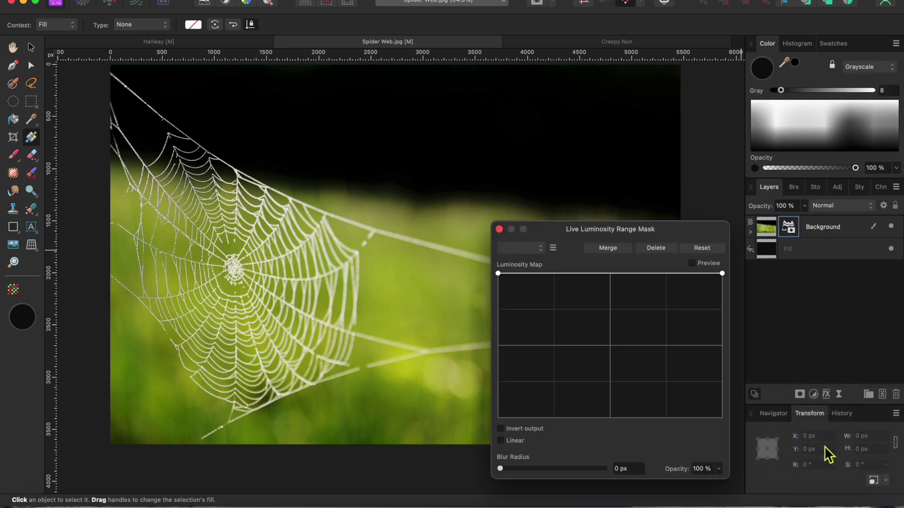
pyautogui.click(691, 274)
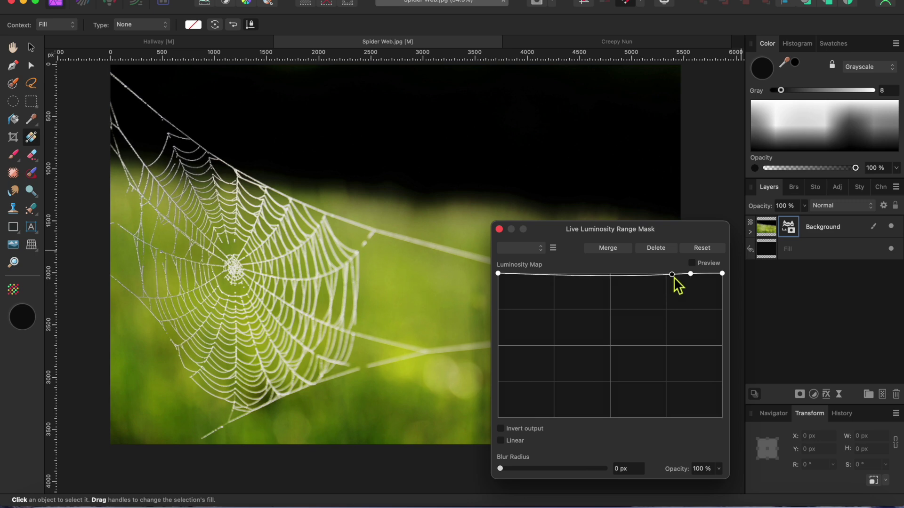
pyautogui.moveTo(675, 277); pyautogui.dragTo(694, 404)
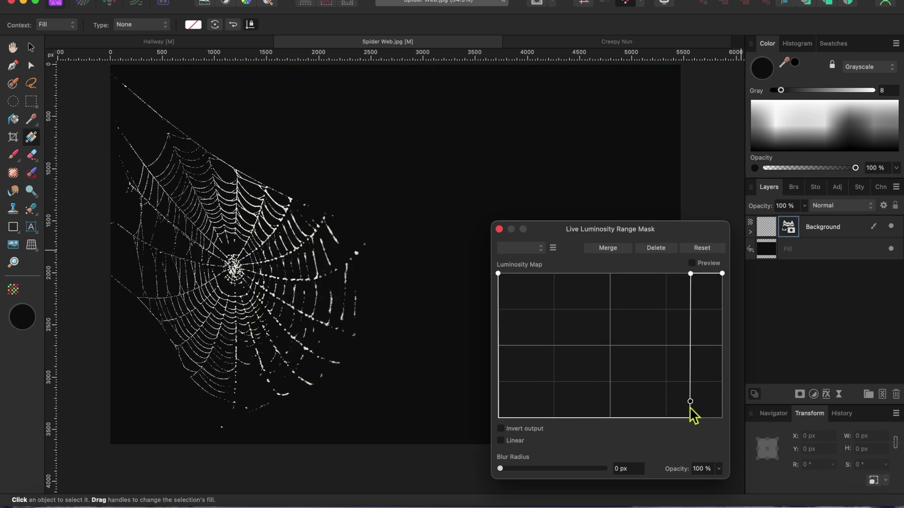
pyautogui.moveTo(690, 408); pyautogui.dragTo(660, 429)
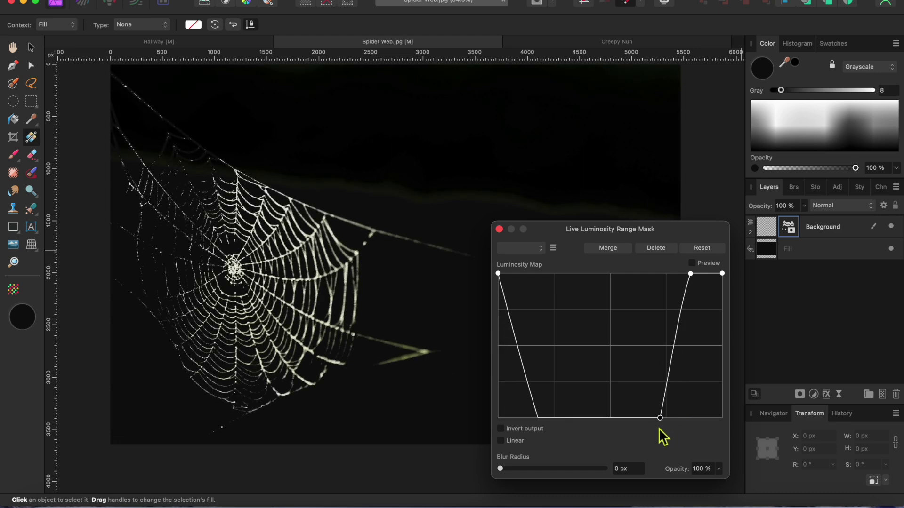
pyautogui.moveTo(670, 232); pyautogui.dragTo(765, 147)
pyautogui.moveTo(784, 184); pyautogui.dragTo(743, 186)
pyautogui.moveTo(743, 326)
pyautogui.mouseDown()
pyautogui.moveTo(730, 330)
pyautogui.moveTo(738, 327)
pyautogui.mouseUp()
pyautogui.click(592, 138)
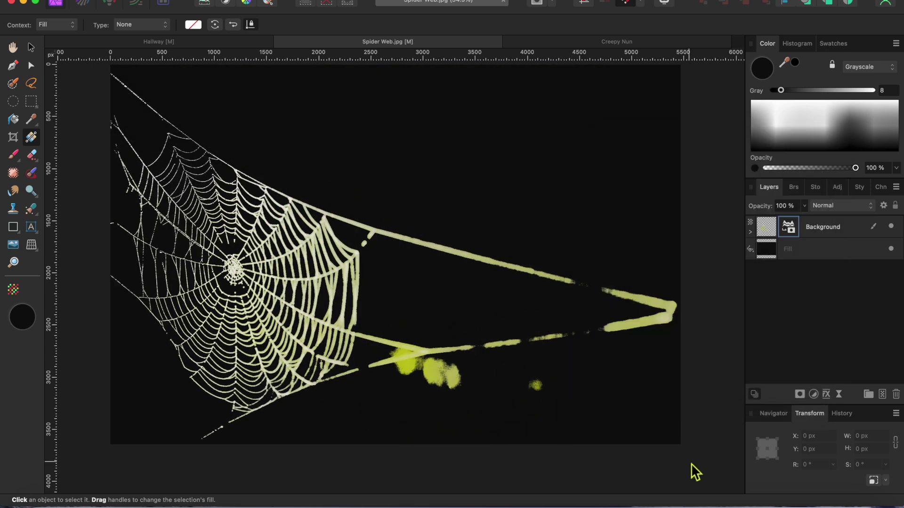
pyautogui.click(825, 226)
# Rasterize the masked web and erase the stray right-hand yellow strand at 100% eraser opacity.
pyautogui.rightClick(824, 227)
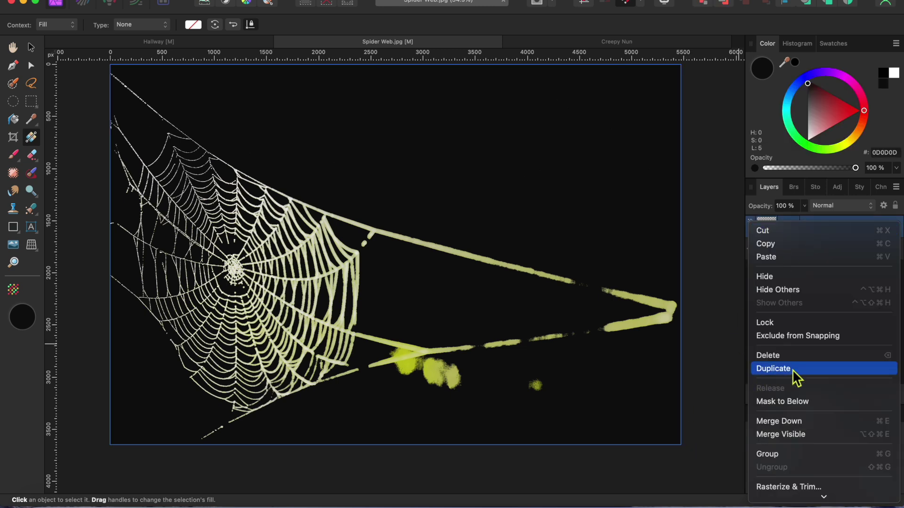
pyautogui.click(792, 394)
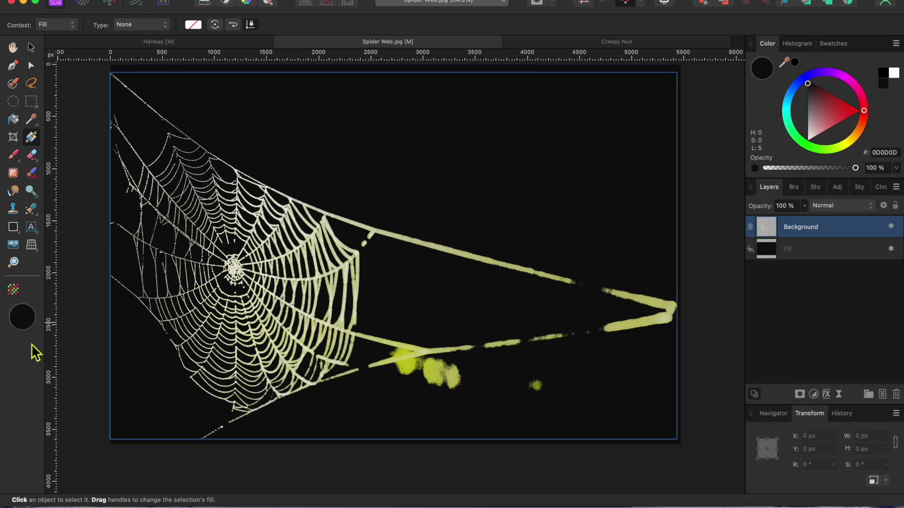
pyautogui.click(31, 160)
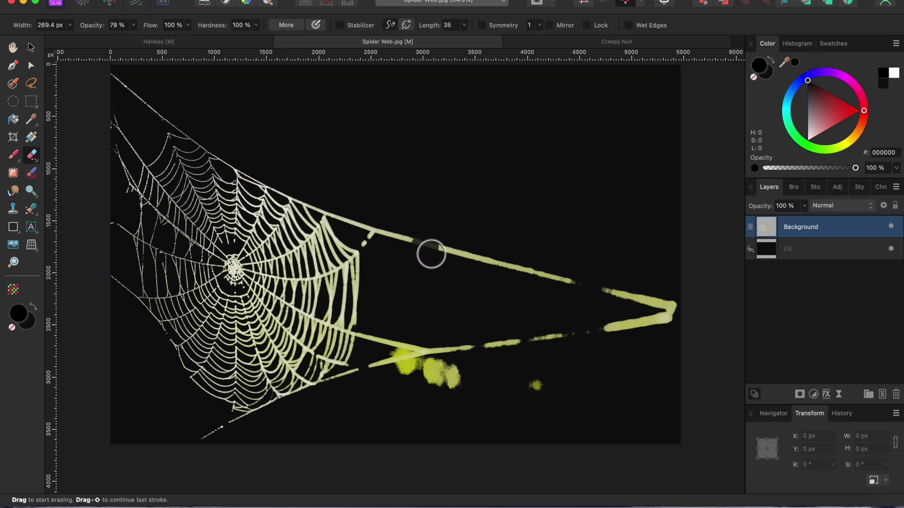
pyautogui.press('super+z')
pyautogui.click(133, 25)
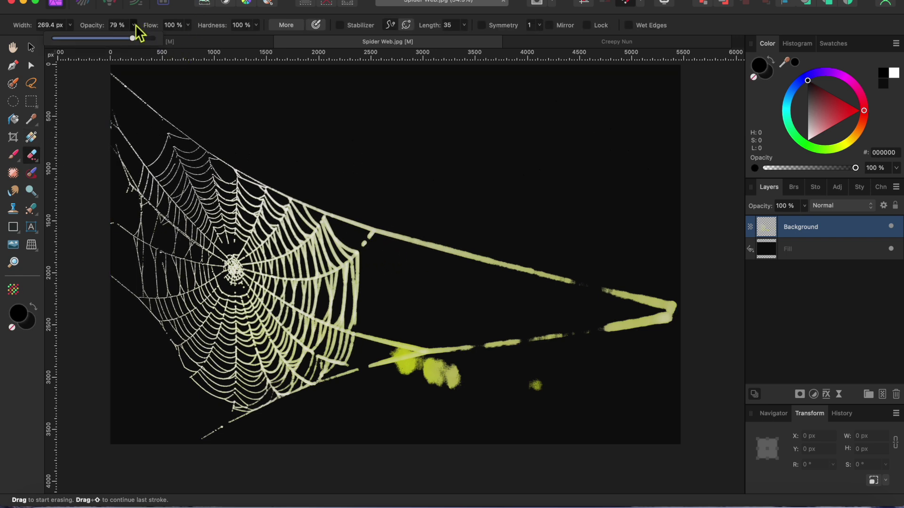
pyautogui.moveTo(132, 40); pyautogui.dragTo(210, 41)
pyautogui.moveTo(473, 258)
pyautogui.mouseDown()
pyautogui.moveTo(441, 256)
pyautogui.moveTo(412, 243)
pyautogui.moveTo(682, 318)
pyautogui.moveTo(524, 358)
pyautogui.moveTo(544, 394)
pyautogui.moveTo(513, 335)
pyautogui.moveTo(454, 390)
pyautogui.moveTo(431, 368)
pyautogui.moveTo(413, 383)
pyautogui.moveTo(407, 357)
pyautogui.moveTo(387, 377)
pyautogui.moveTo(379, 348)
pyautogui.moveTo(428, 356)
pyautogui.moveTo(435, 388)
pyautogui.moveTo(528, 336)
pyautogui.moveTo(510, 371)
pyautogui.moveTo(479, 385)
pyautogui.mouseUp()
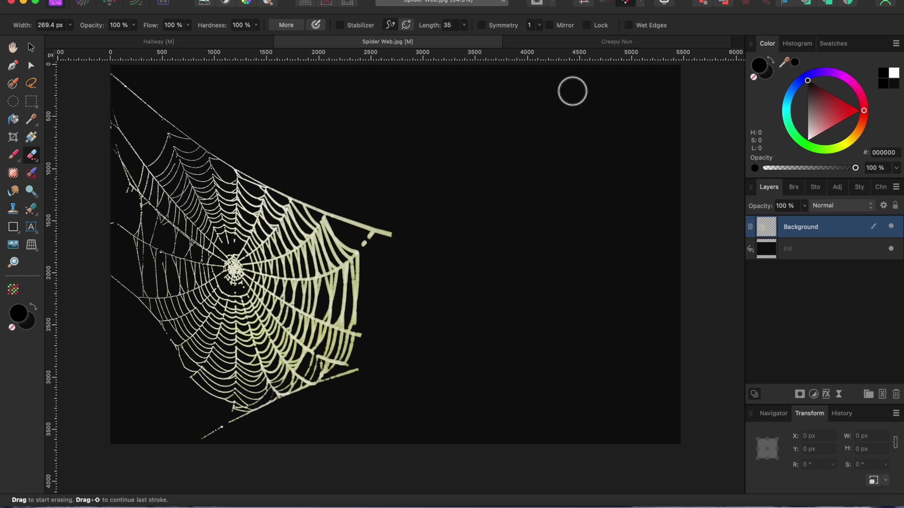
# Draw a pen path from the web's tip out to the right and back to its lower edge.
pyautogui.click(13, 65)
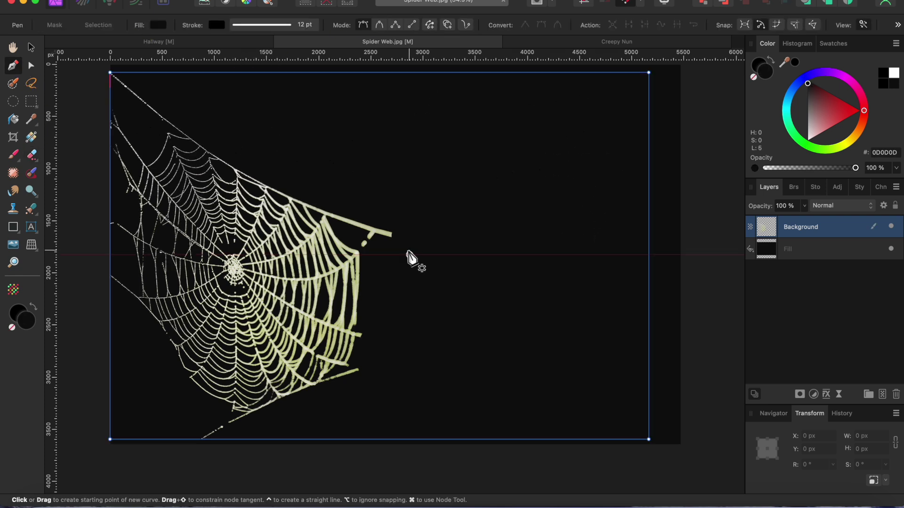
pyautogui.click(389, 233)
pyautogui.click(648, 284)
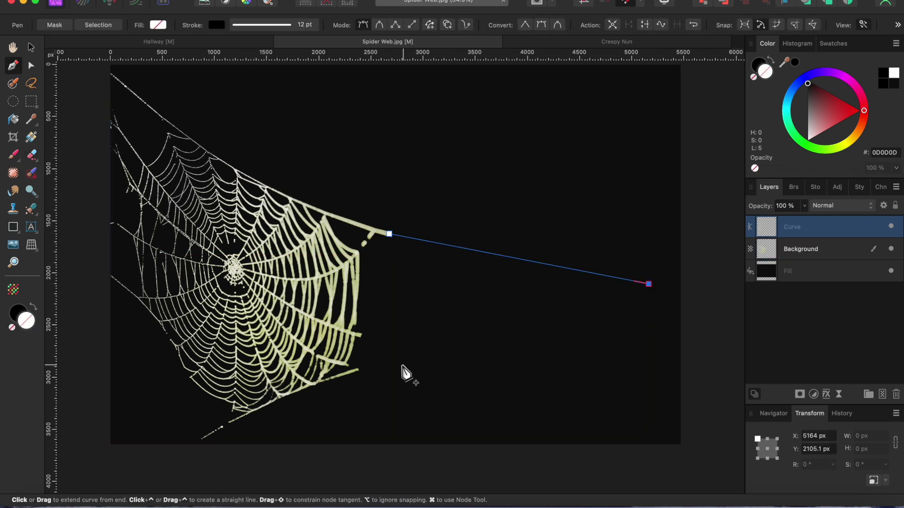
pyautogui.click(357, 368)
pyautogui.click(419, 351)
pyautogui.click(359, 335)
pyautogui.press('Escape')
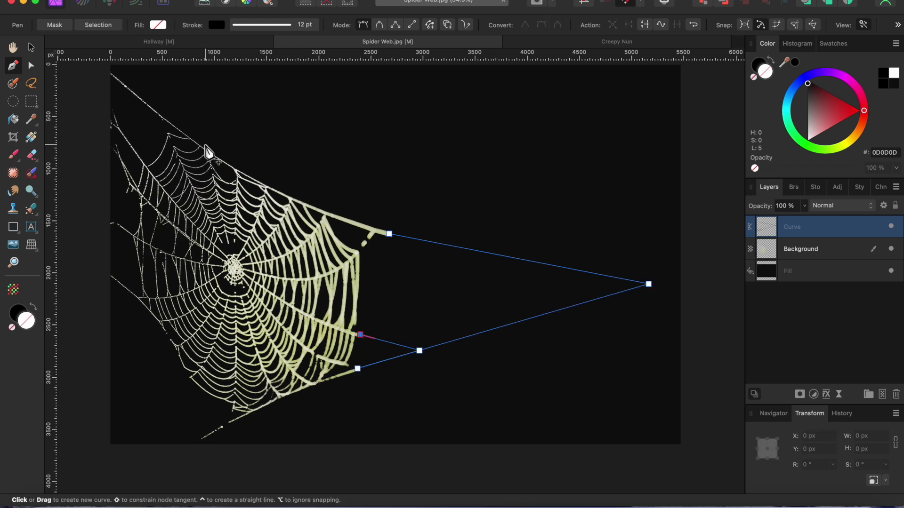
# Give the new curve a white stroke 37 pt wide.
pyautogui.click(272, 26)
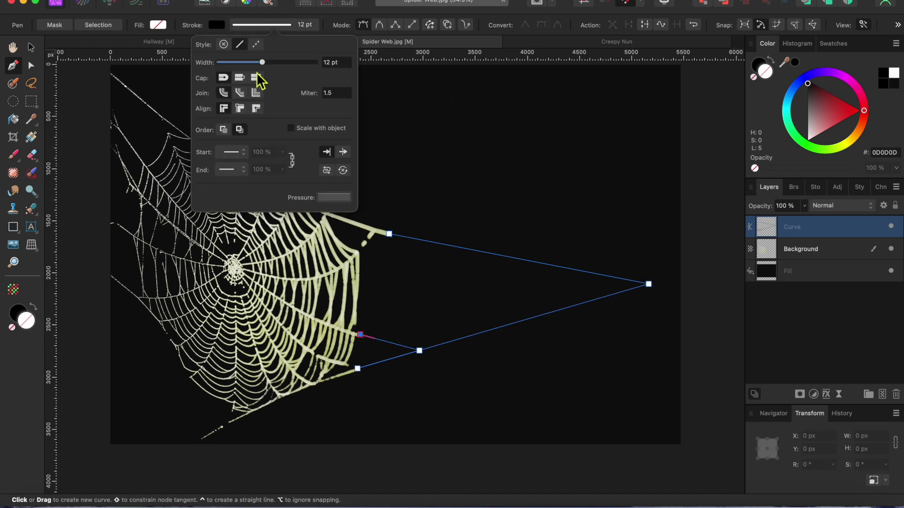
pyautogui.click(221, 28)
pyautogui.click(270, 93)
pyautogui.click(257, 26)
pyautogui.moveTo(254, 62)
pyautogui.mouseDown()
pyautogui.moveTo(299, 76)
pyautogui.moveTo(290, 62)
pyautogui.mouseUp()
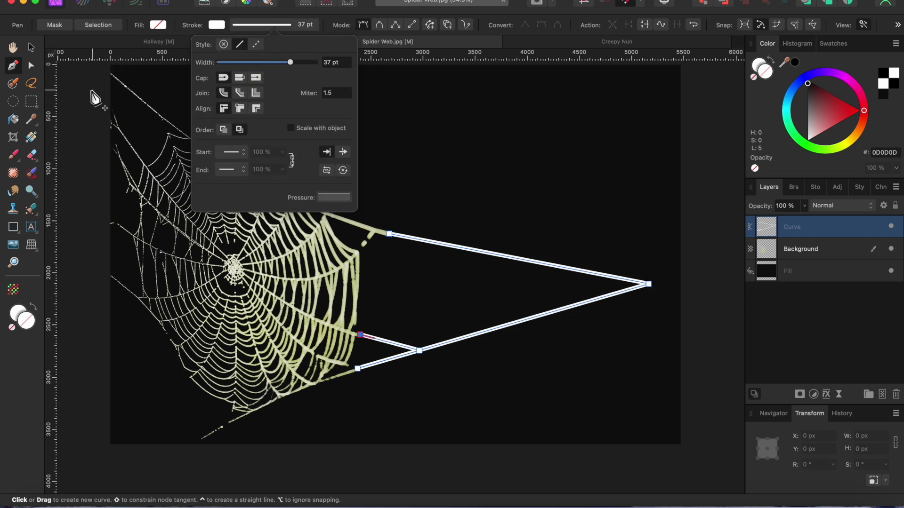
pyautogui.click(31, 47)
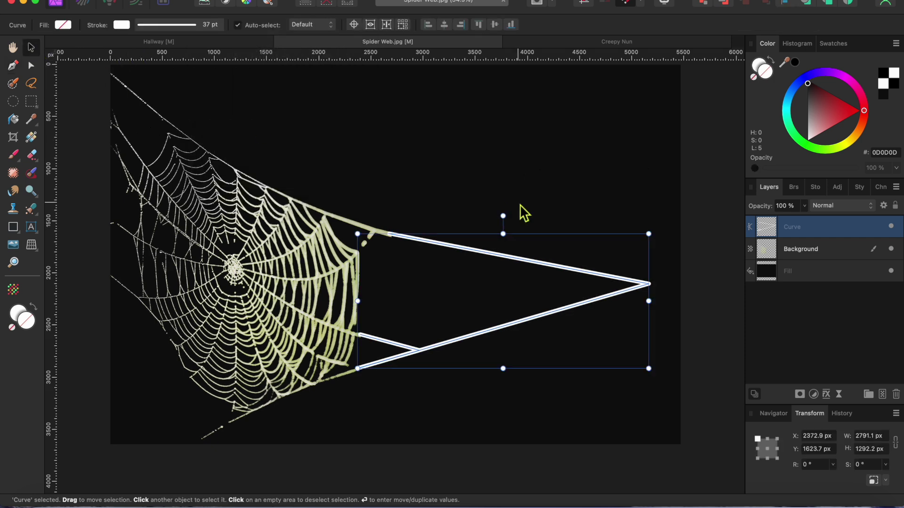
pyautogui.click(818, 258)
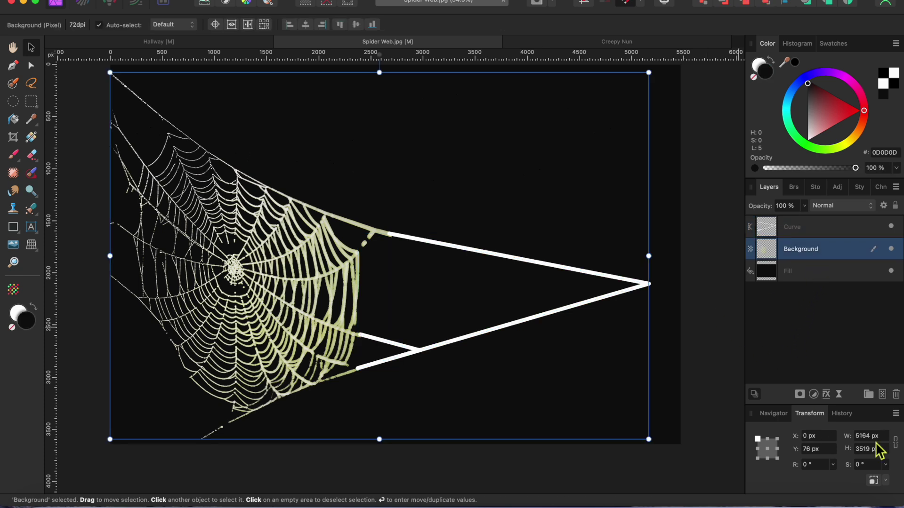
# Add a white Color Overlay effect to the web's Background layer so its strands turn pure white.
pyautogui.click(827, 394)
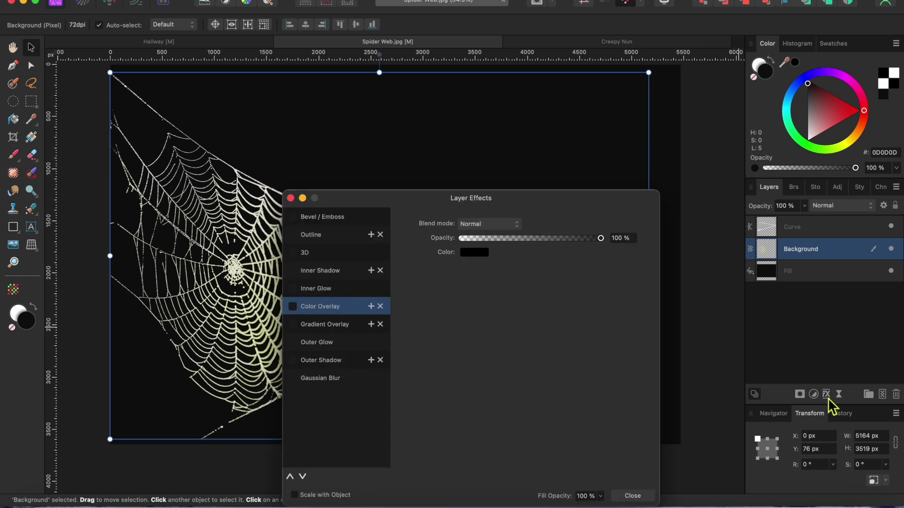
pyautogui.click(292, 307)
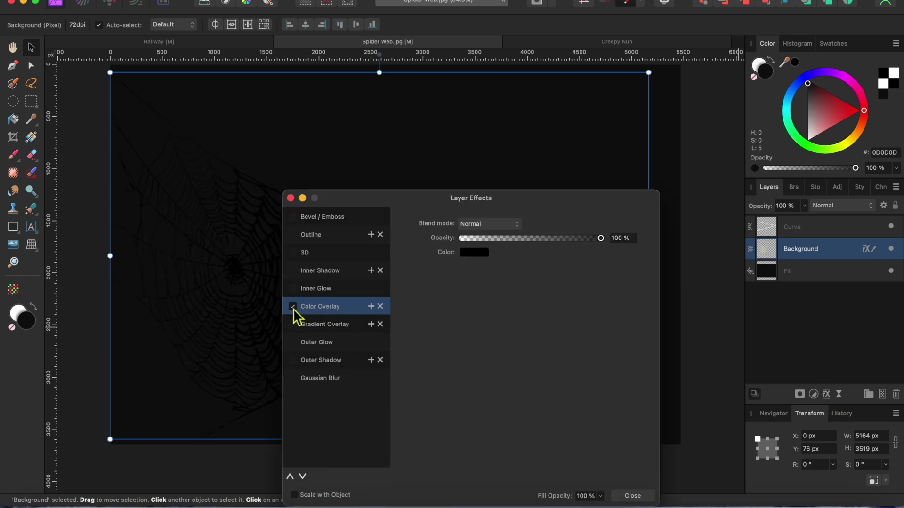
pyautogui.click(476, 253)
pyautogui.moveTo(503, 321); pyautogui.dragTo(501, 430)
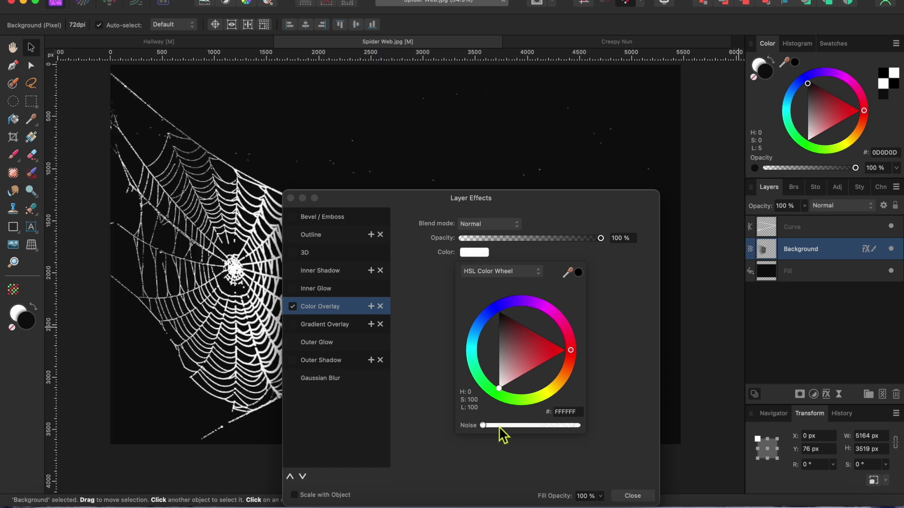
pyautogui.click(633, 496)
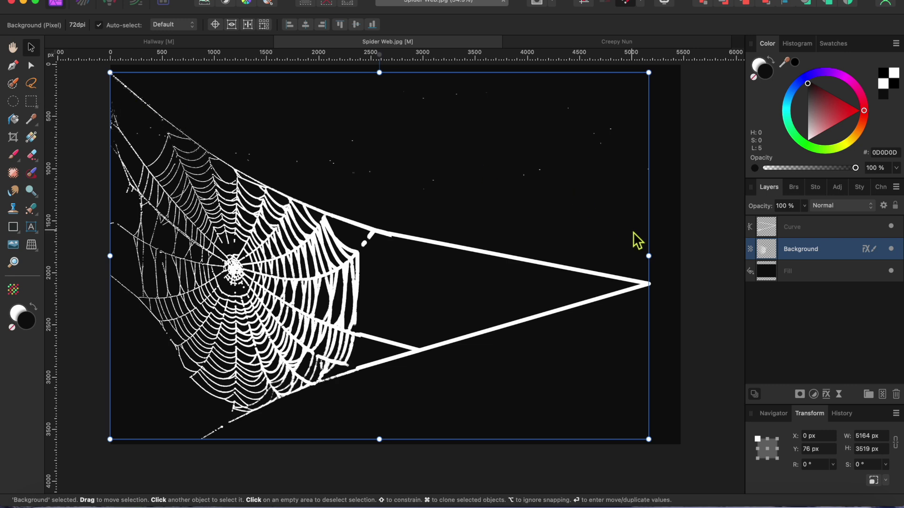
pyautogui.click(807, 236)
# Group the Curve and Background layers, rasterize the group into one pixel layer, and copy it.
pyautogui.keyDown('shift'); pyautogui.click(810, 251); pyautogui.keyUp('shift')
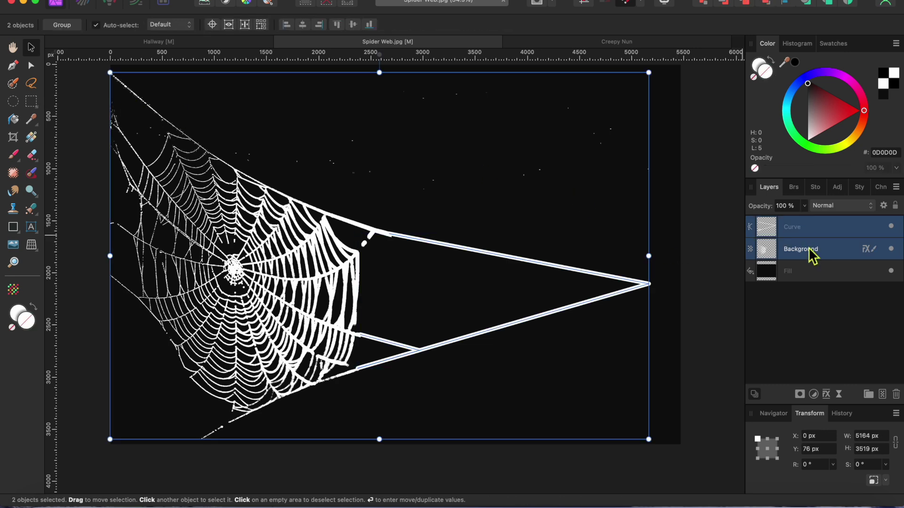
pyautogui.rightClick(810, 253)
pyautogui.click(792, 433)
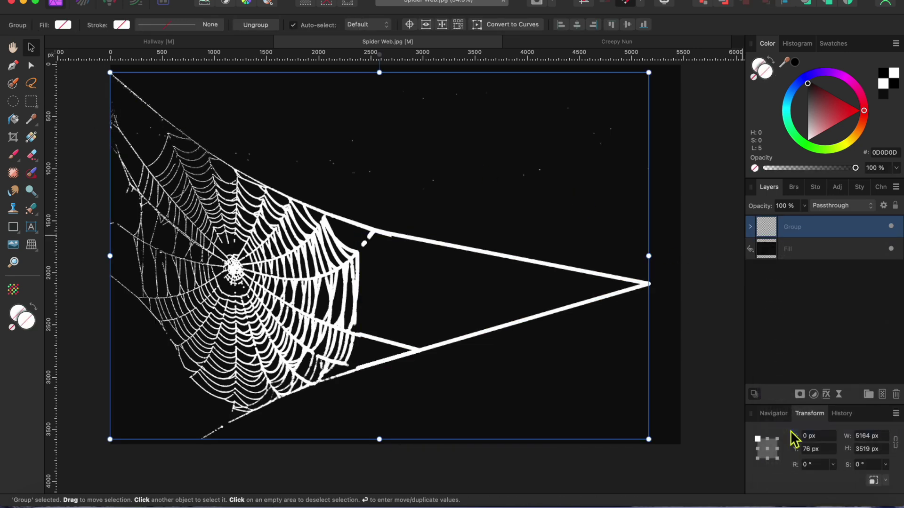
pyautogui.rightClick(798, 228)
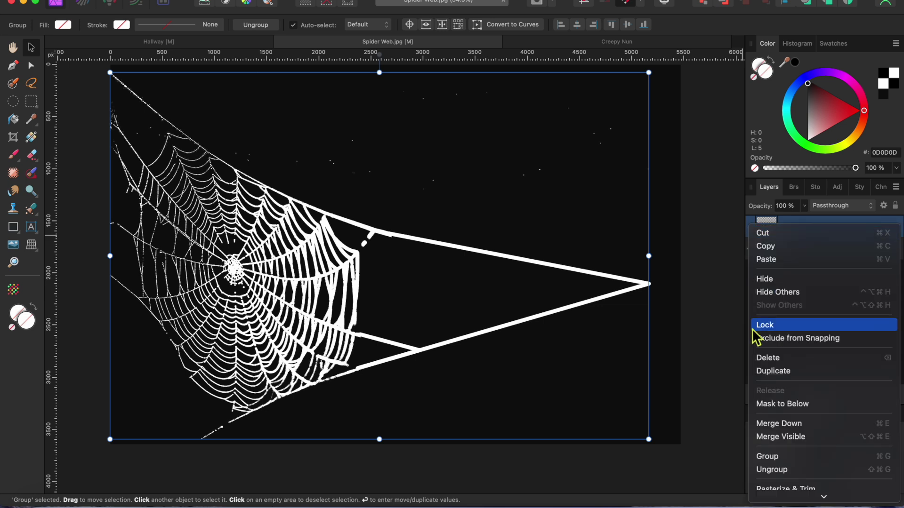
pyautogui.scroll(-5, 784, 457)
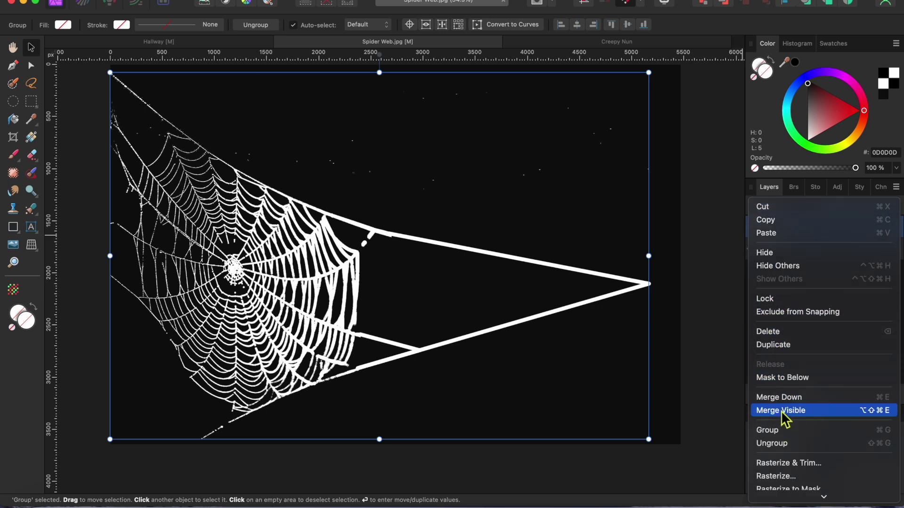
pyautogui.click(770, 360)
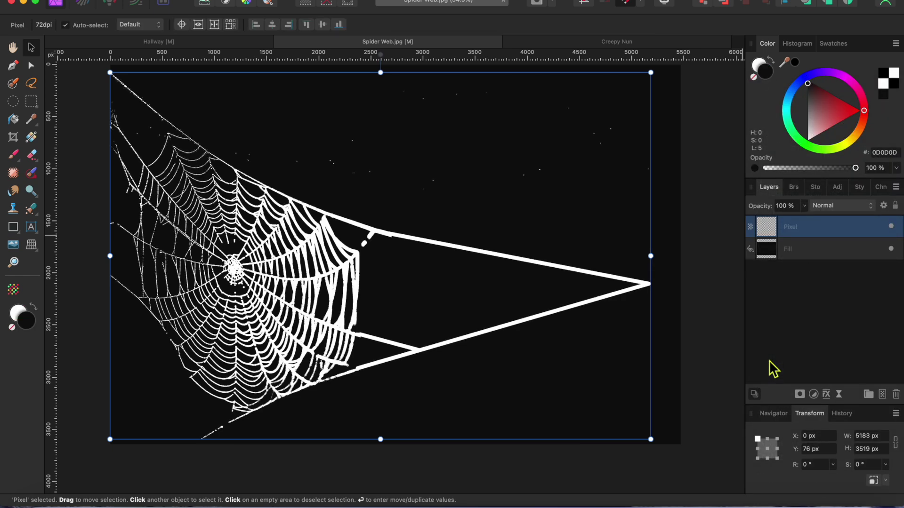
pyautogui.click(135, 1)
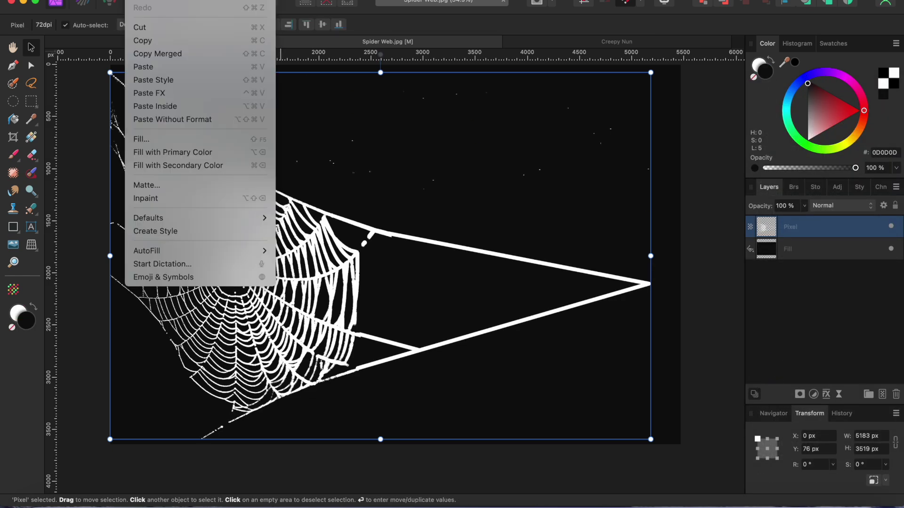
pyautogui.click(150, 40)
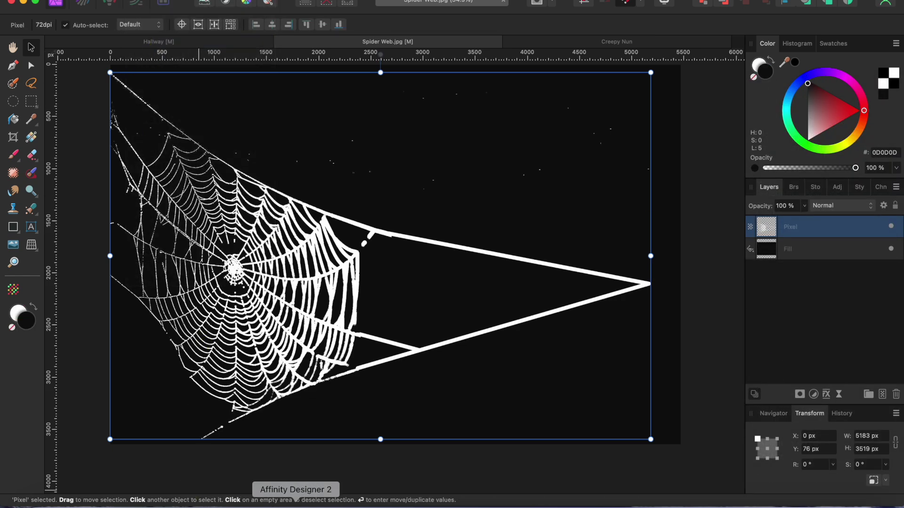
# Paste the spider web into the Hallway document and shrink it over the left arches.
pyautogui.click(243, 42)
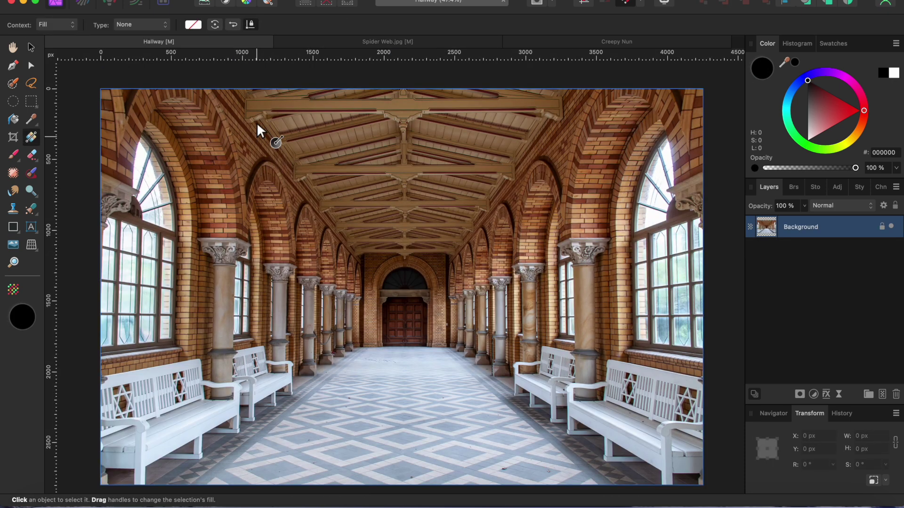
pyautogui.click(135, 1)
pyautogui.click(145, 69)
pyautogui.scroll(-3, 357, 249)
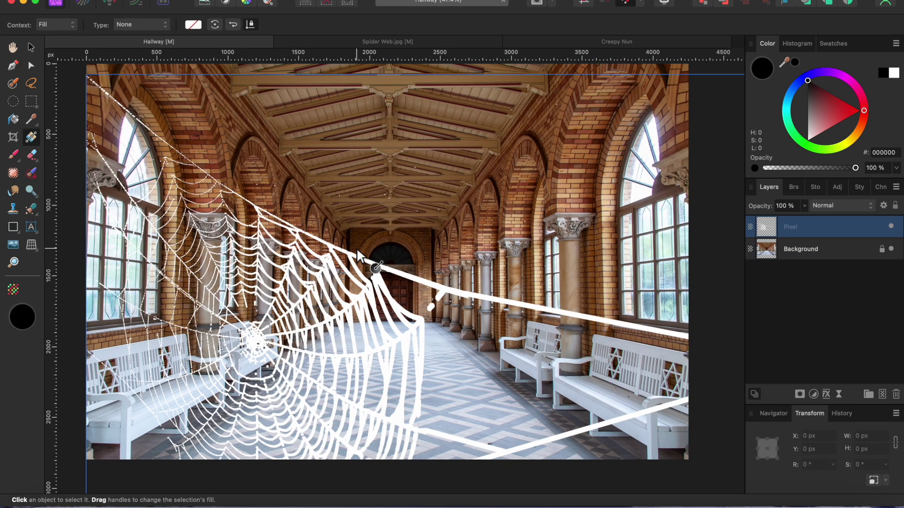
pyautogui.press('v')
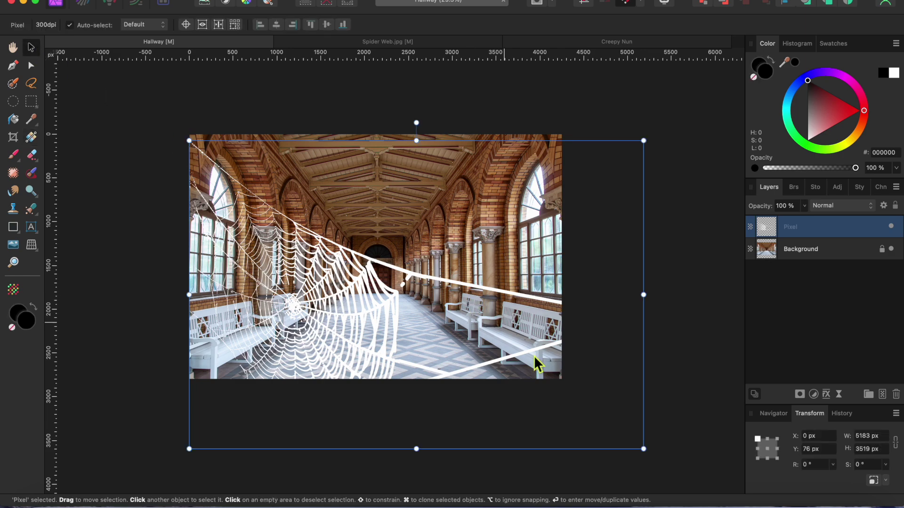
pyautogui.moveTo(642, 448); pyautogui.dragTo(470, 303)
pyautogui.moveTo(191, 141); pyautogui.dragTo(268, 194)
pyautogui.scroll(3, 289, 265)
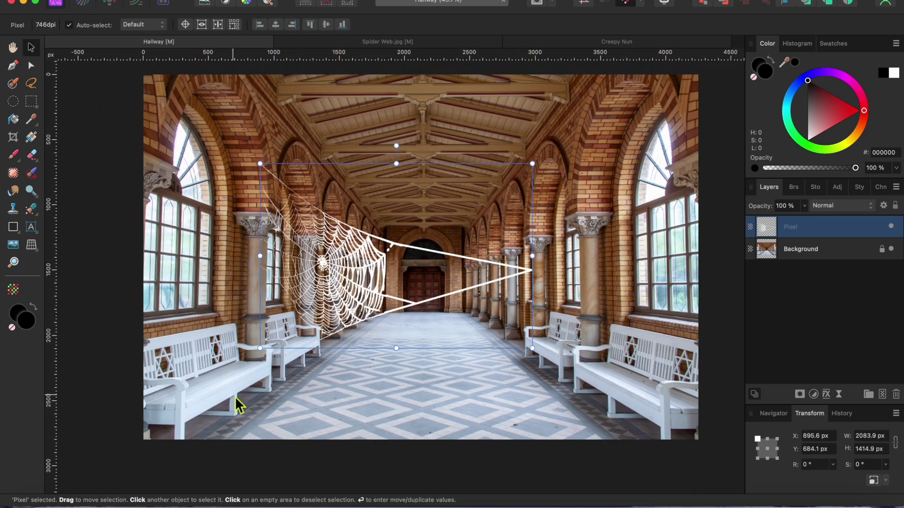
# Hide the pasted spider web layer.
pyautogui.press('p')
pyautogui.scroll(1, 272, 306)
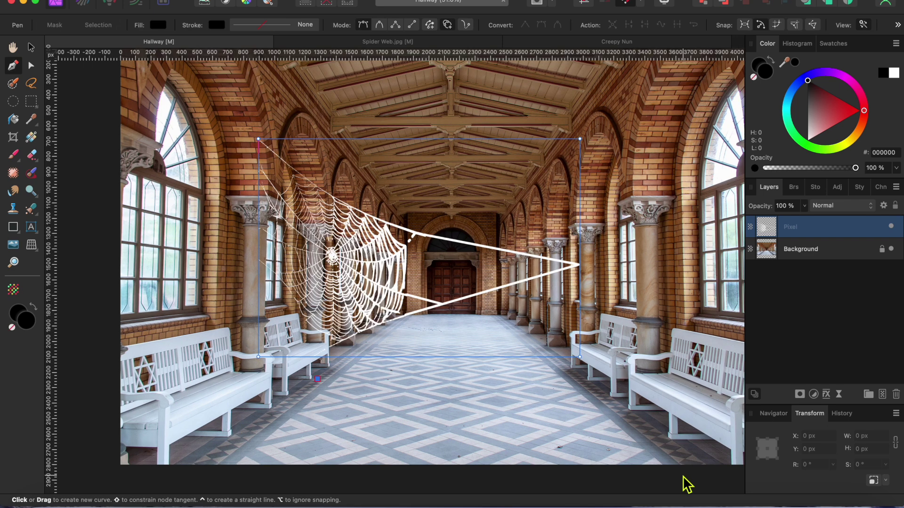
pyautogui.click(891, 227)
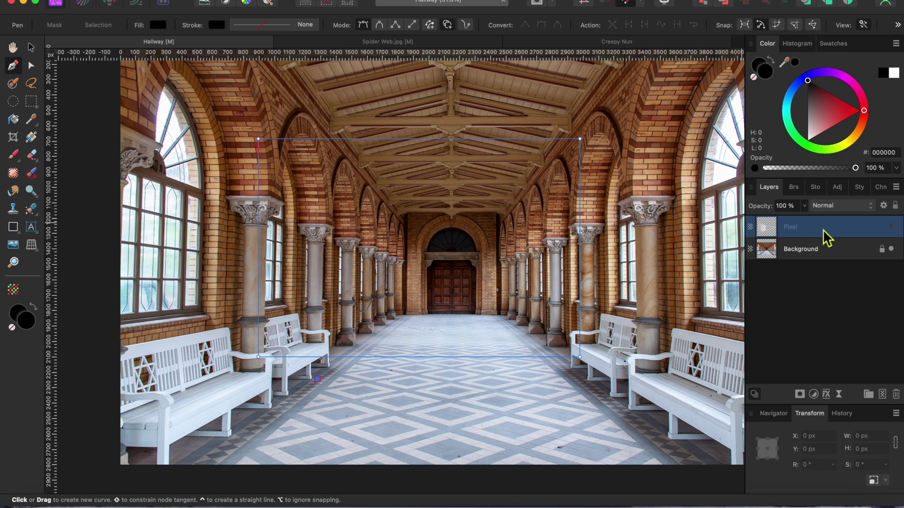
# Add a Brightness and Contrast adjustment to the hallway Background: brightness −87%, contrast 47%.
pyautogui.click(819, 256)
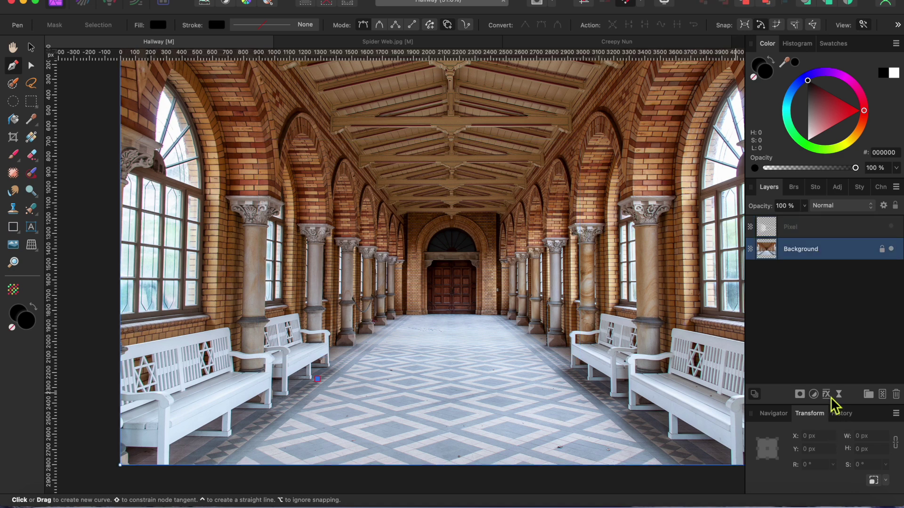
pyautogui.click(814, 395)
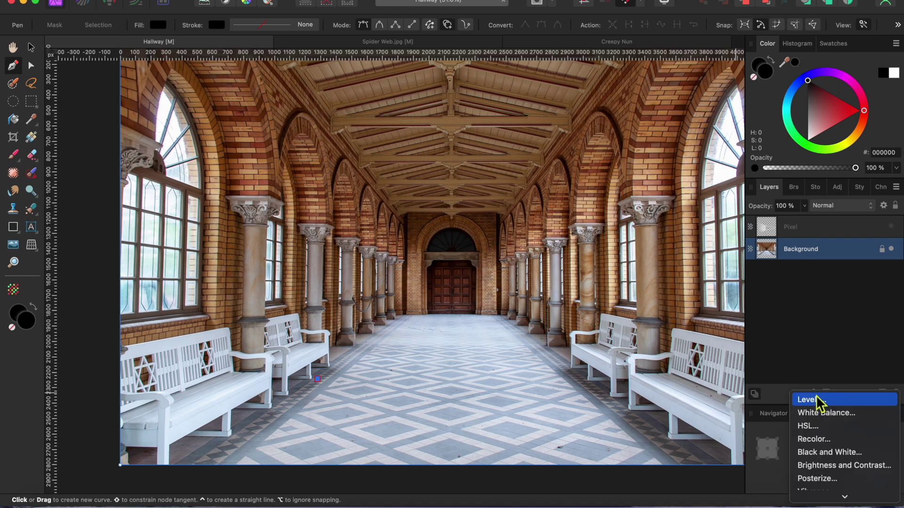
pyautogui.click(832, 466)
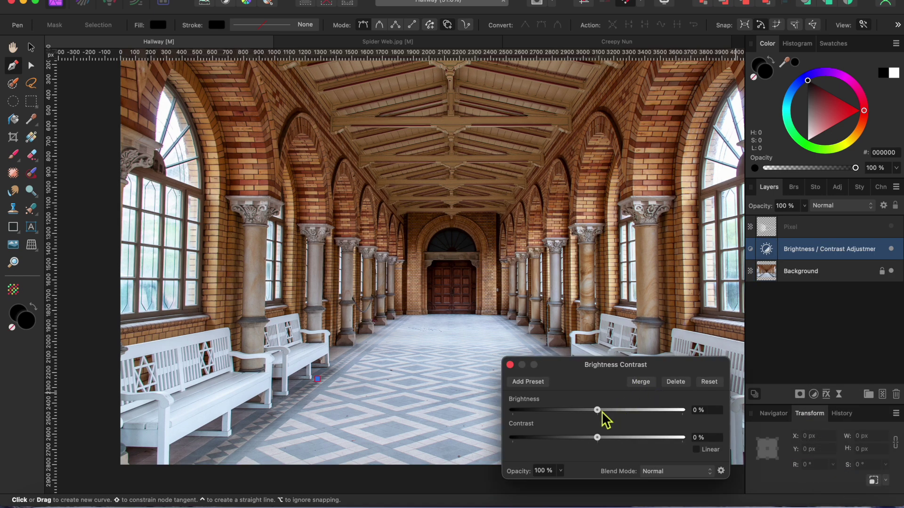
pyautogui.moveTo(596, 410); pyautogui.dragTo(530, 411)
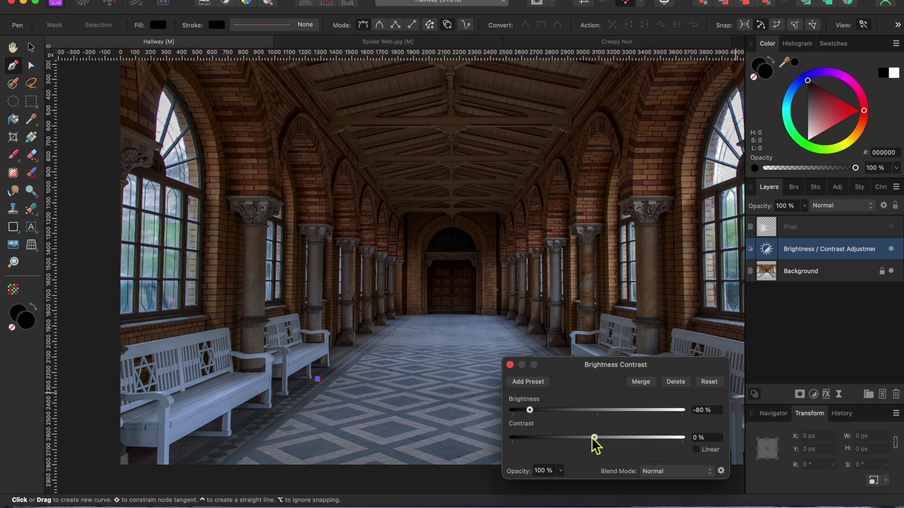
pyautogui.moveTo(592, 440); pyautogui.dragTo(642, 454)
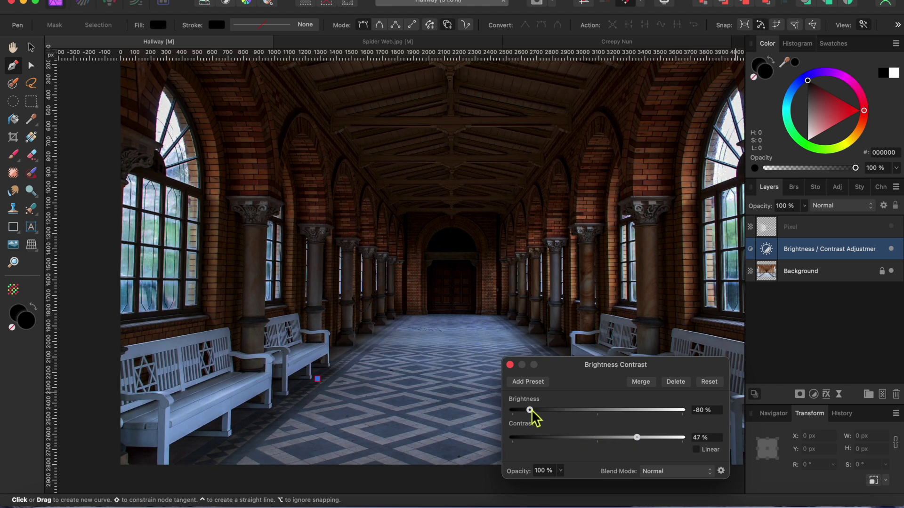
pyautogui.moveTo(532, 413); pyautogui.dragTo(528, 413)
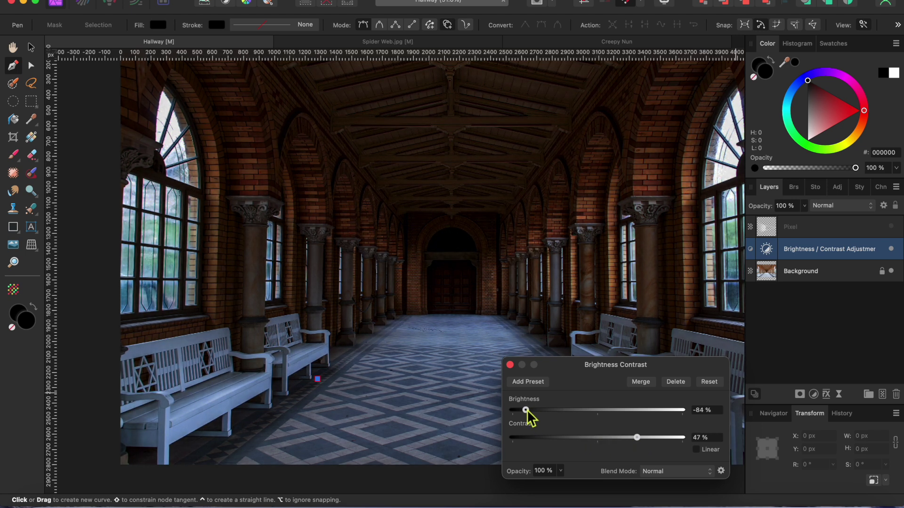
pyautogui.click(509, 365)
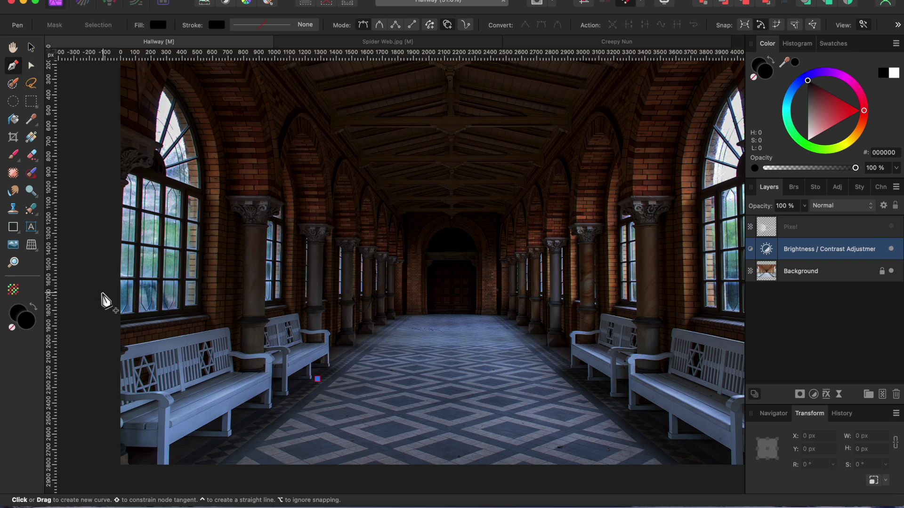
# Trace a closed Pen outline around the left arched window.
pyautogui.click(120, 315)
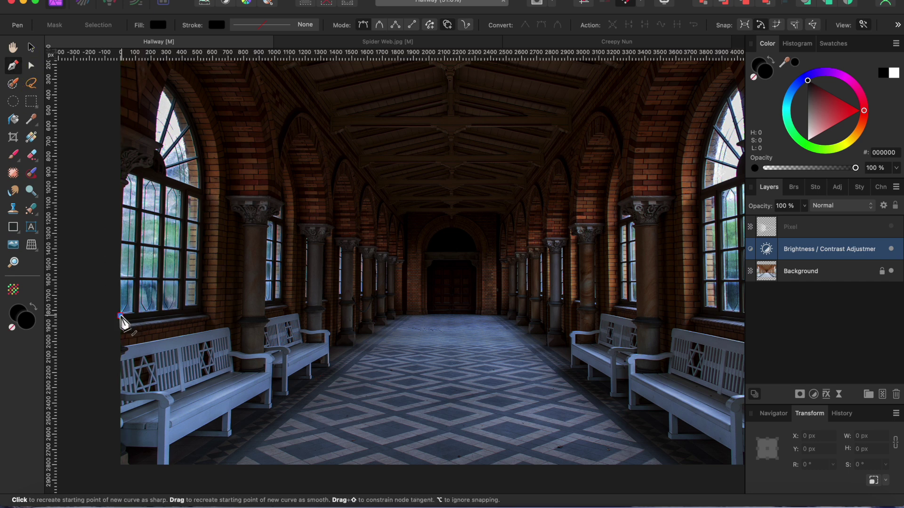
pyautogui.click(198, 307)
pyautogui.click(201, 195)
pyautogui.click(197, 156)
pyautogui.click(191, 129)
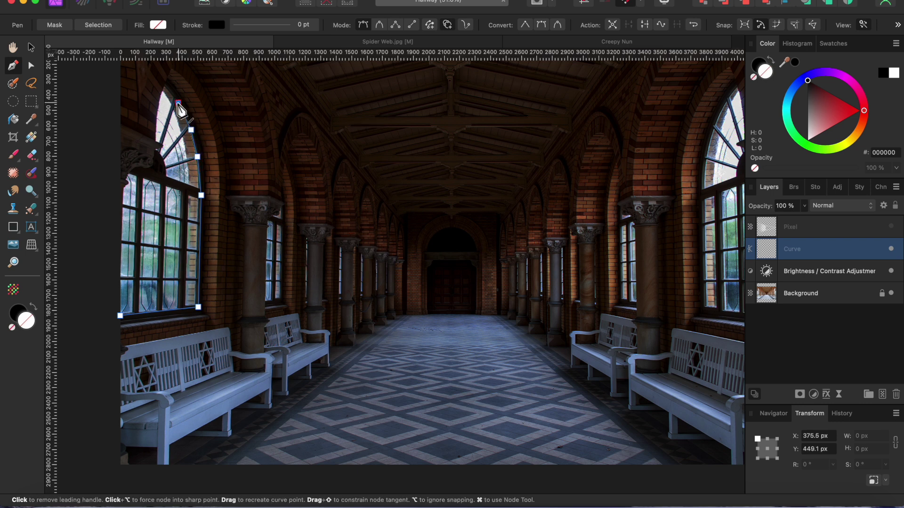
pyautogui.click(178, 102)
pyautogui.click(166, 84)
pyautogui.click(157, 107)
pyautogui.click(156, 141)
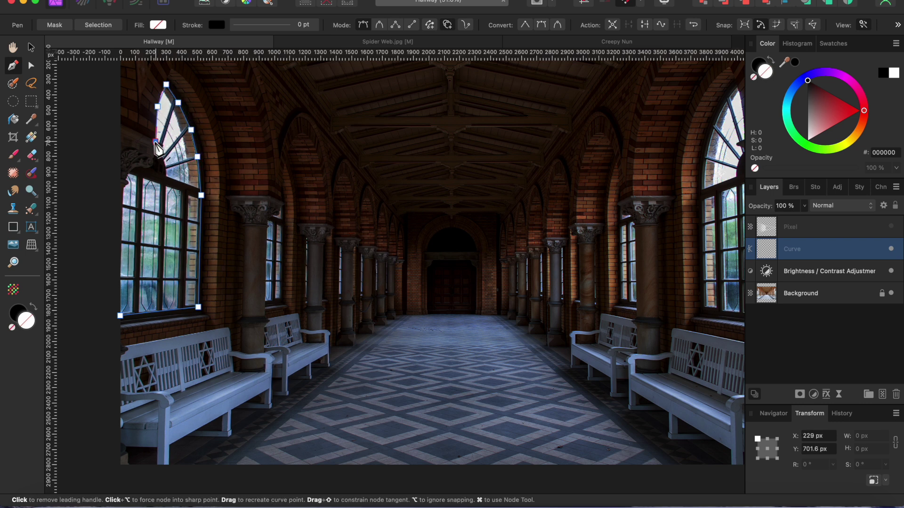
pyautogui.click(151, 169)
pyautogui.click(130, 171)
pyautogui.click(121, 185)
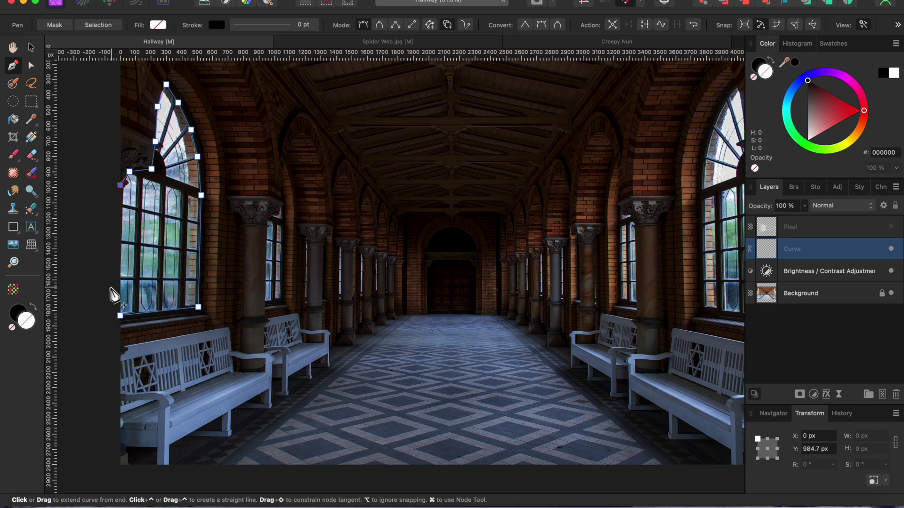
pyautogui.click(120, 316)
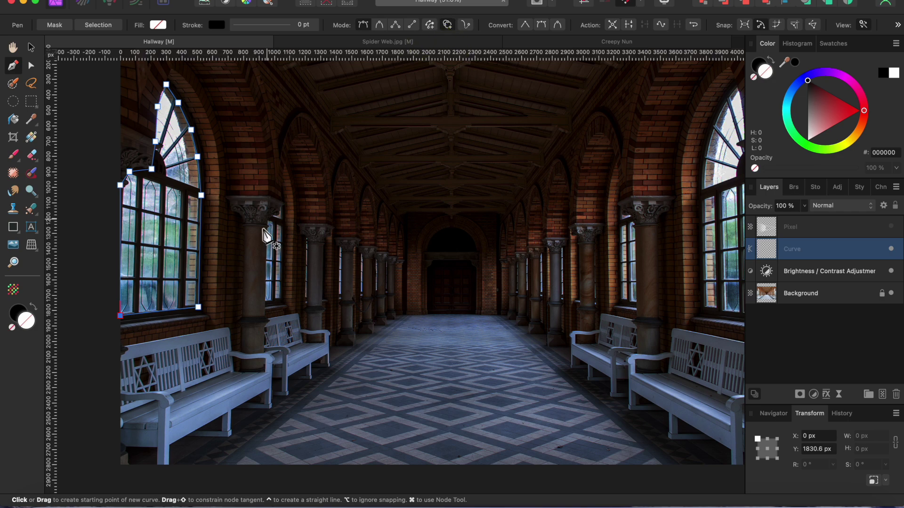
# Outline the next large window with a closed curve.
pyautogui.scroll(5, 274, 238)
pyautogui.click(260, 206)
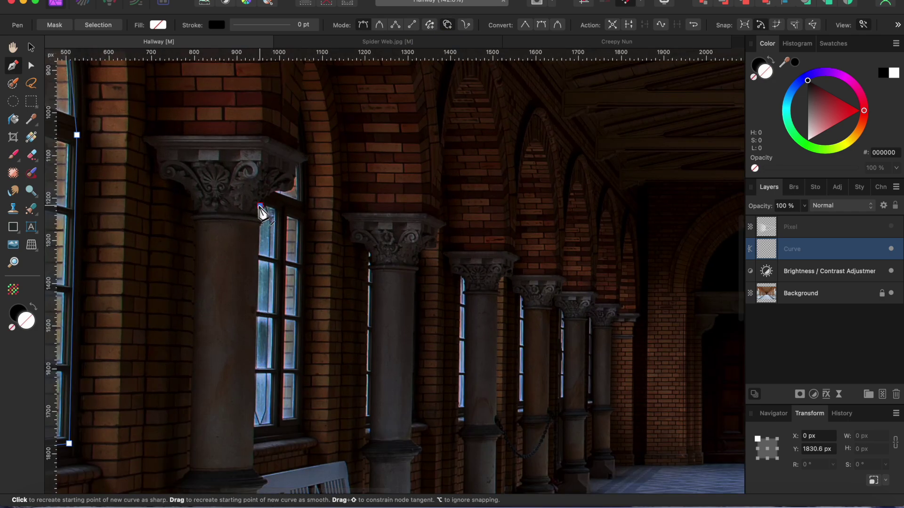
pyautogui.click(253, 427)
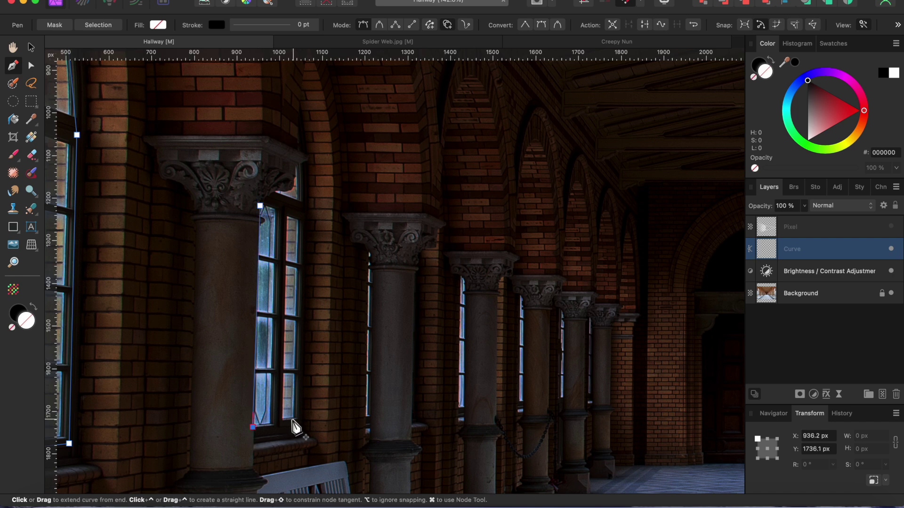
pyautogui.click(297, 204)
pyautogui.click(260, 206)
pyautogui.scroll(-3, 260, 206)
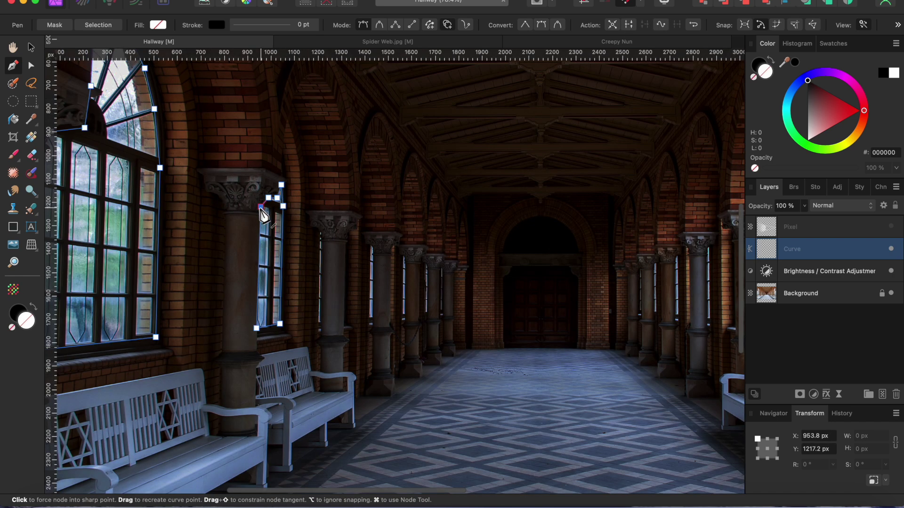
pyautogui.scroll(6, 277, 342)
pyautogui.scroll(-2, 278, 341)
# Trace closed outlines around the first few narrow window slits.
pyautogui.click(472, 423)
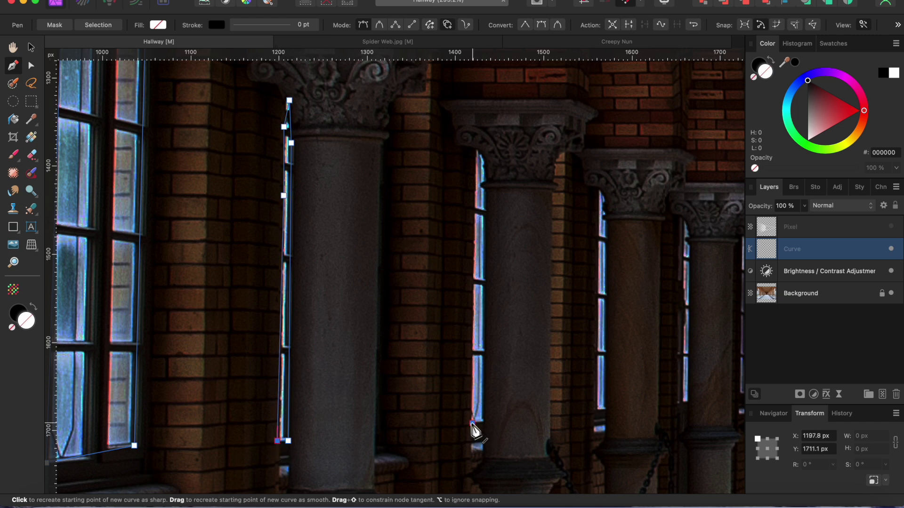
pyautogui.click(485, 422)
pyautogui.click(484, 214)
pyautogui.click(485, 166)
pyautogui.click(478, 148)
pyautogui.click(474, 212)
pyautogui.click(472, 333)
pyautogui.click(472, 423)
pyautogui.click(598, 409)
pyautogui.click(606, 297)
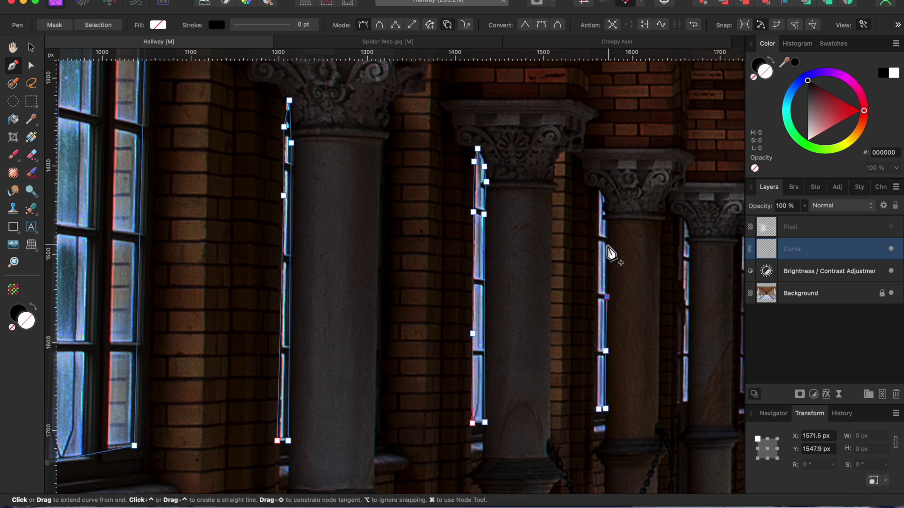
pyautogui.click(599, 187)
pyautogui.click(598, 409)
# Outline the fourth and fifth window slits and begin another slit.
pyautogui.hscroll(3, 594, 417)
pyautogui.click(539, 377)
pyautogui.click(534, 226)
pyautogui.scroll(-2, 535, 226)
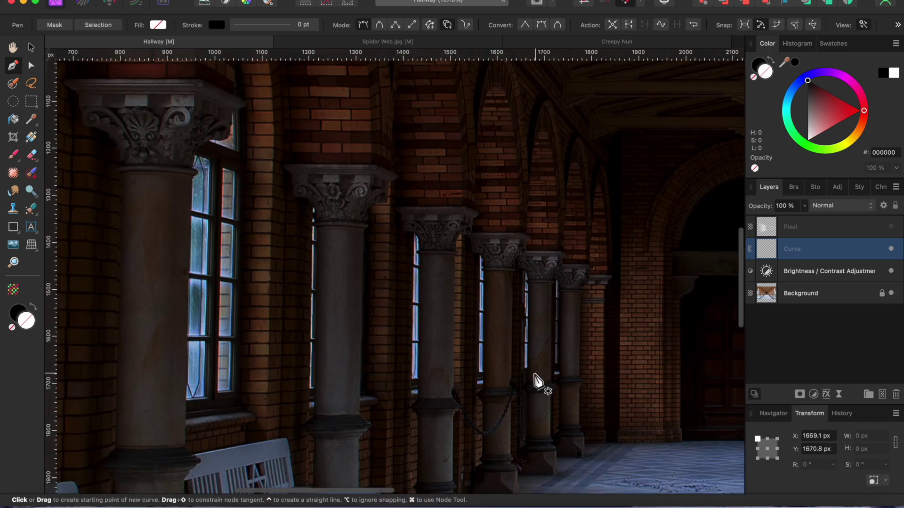
pyautogui.scroll(5, 535, 377)
pyautogui.click(465, 456)
pyautogui.click(473, 456)
pyautogui.click(470, 193)
pyautogui.click(465, 456)
pyautogui.scroll(-5, 466, 465)
pyautogui.scroll(5, 394, 440)
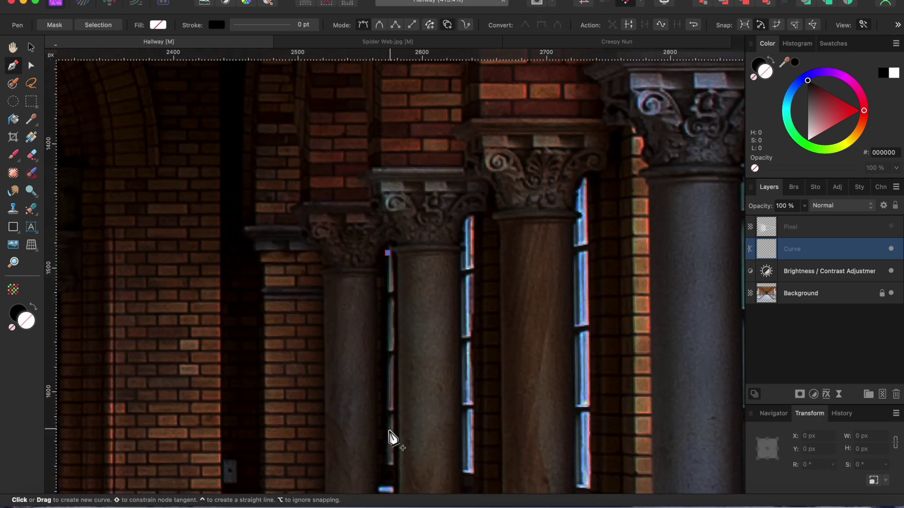
pyautogui.click(386, 467)
pyautogui.click(397, 466)
pyautogui.click(388, 253)
# Close that slit's outline and trace the neighbouring slits.
pyautogui.scroll(-5, 391, 259)
pyautogui.scroll(5, 389, 434)
pyautogui.click(403, 433)
pyautogui.click(405, 392)
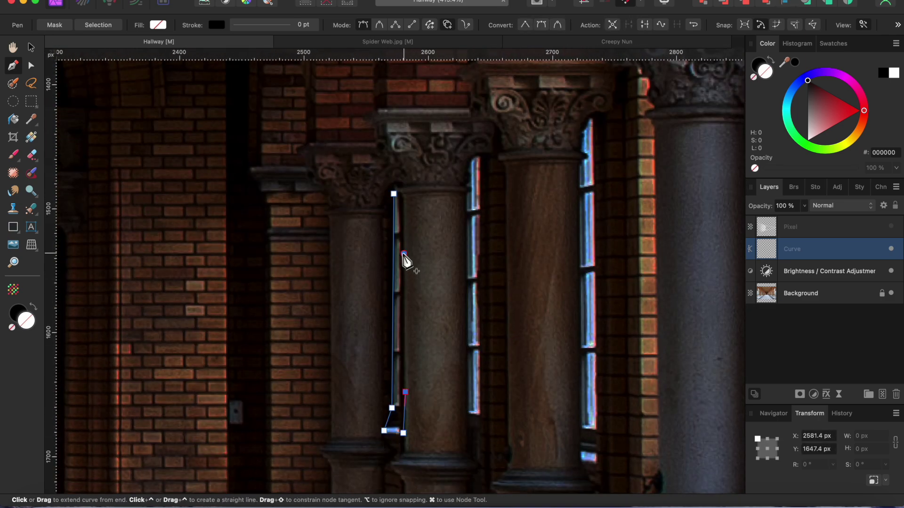
pyautogui.click(404, 253)
pyautogui.click(403, 218)
pyautogui.click(402, 200)
pyautogui.click(393, 193)
pyautogui.click(469, 163)
pyautogui.click(468, 350)
pyautogui.click(484, 415)
pyautogui.click(482, 212)
pyautogui.click(469, 163)
# Add the final slit's nodes, then pan around to check every window is covered.
pyautogui.hscroll(3, 471, 165)
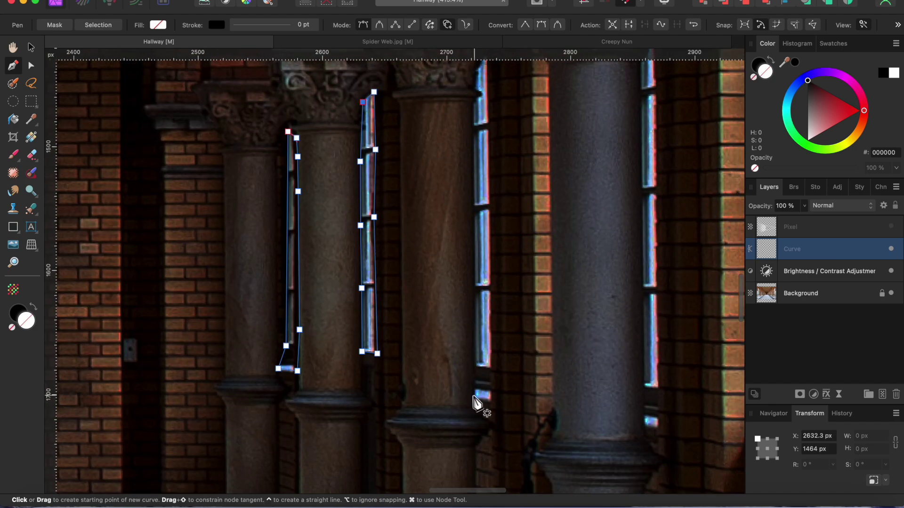
pyautogui.click(581, 458)
pyautogui.click(599, 236)
pyautogui.click(489, 141)
pyautogui.hscroll(4, 478, 373)
pyautogui.scroll(2, 566, 399)
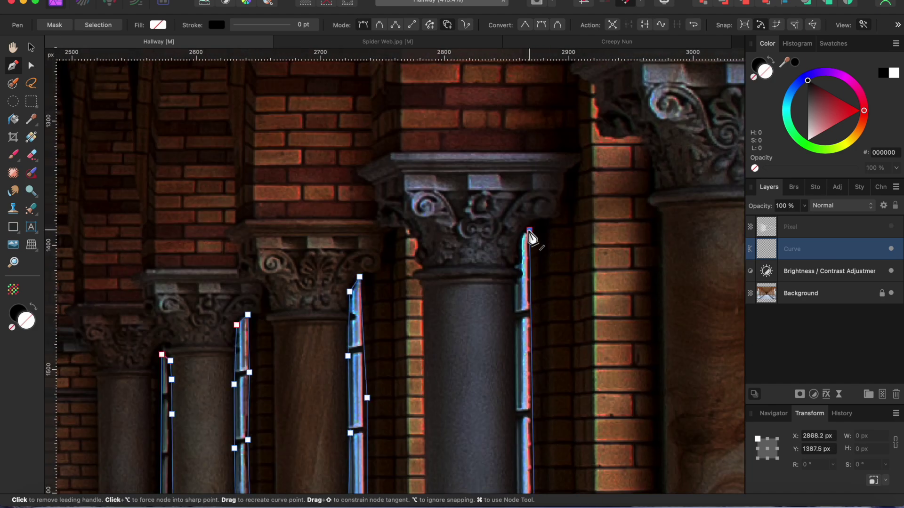
pyautogui.scroll(-10, 524, 348)
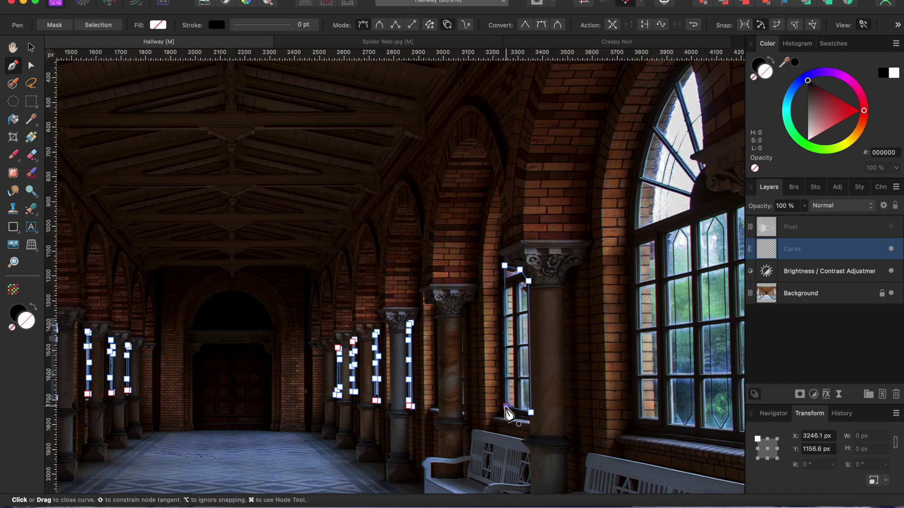
pyautogui.hscroll(3, 565, 367)
pyautogui.scroll(-2, 565, 367)
pyautogui.scroll(-1, 422, 293)
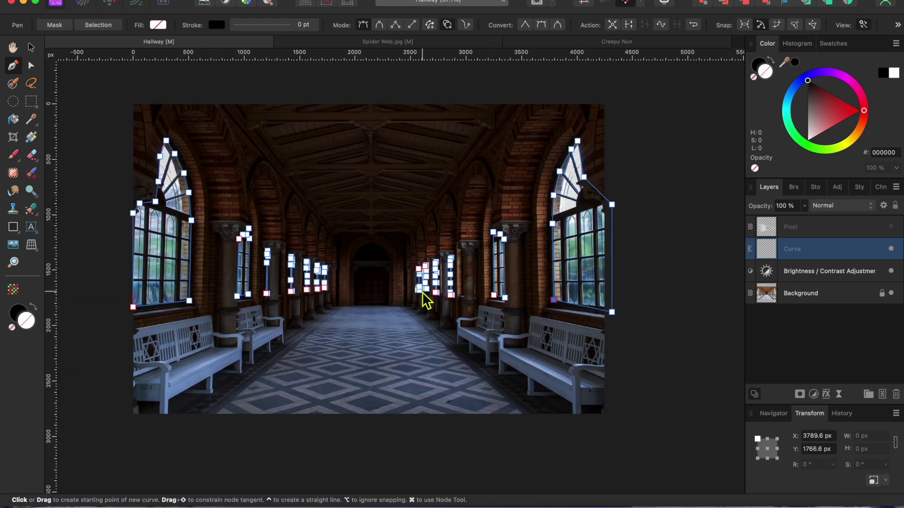
pyautogui.scroll(2, 415, 252)
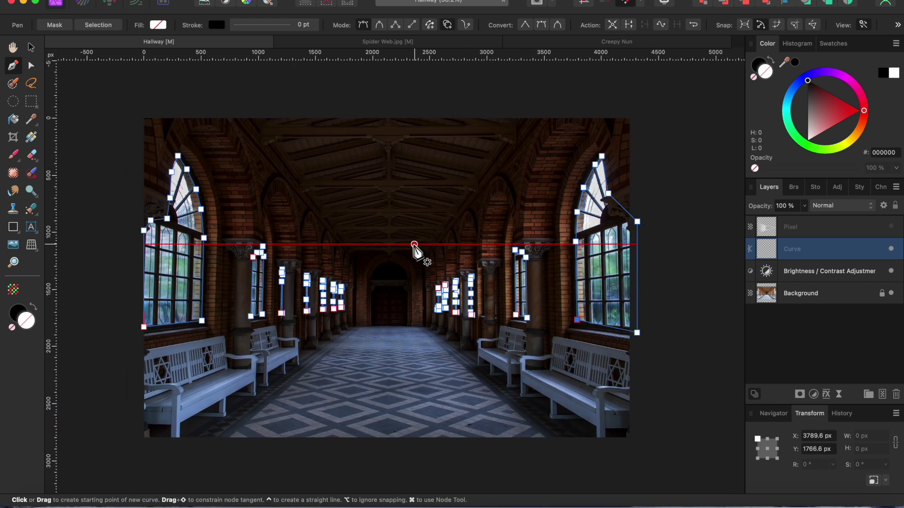
pyautogui.scroll(3, 420, 251)
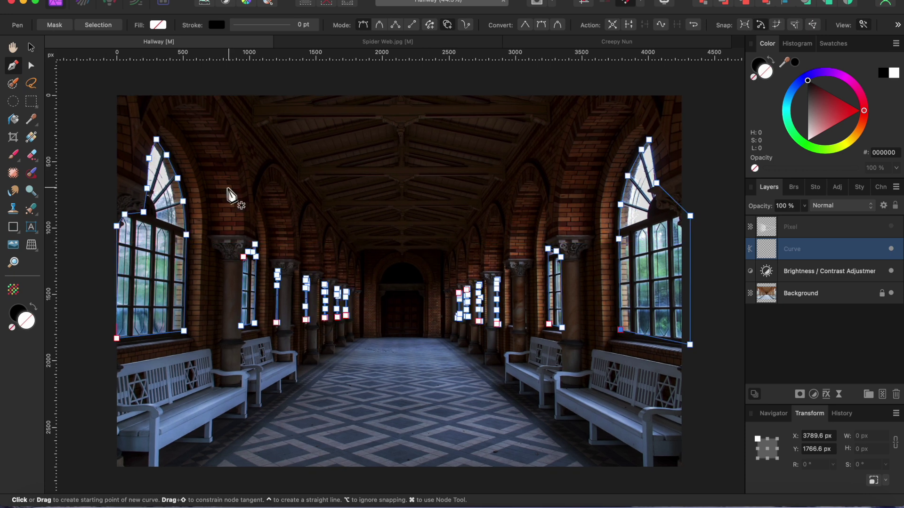
# Turn the outlines into a selection and fill it with a new dark navy (000342) Fill layer.
pyautogui.click(100, 26)
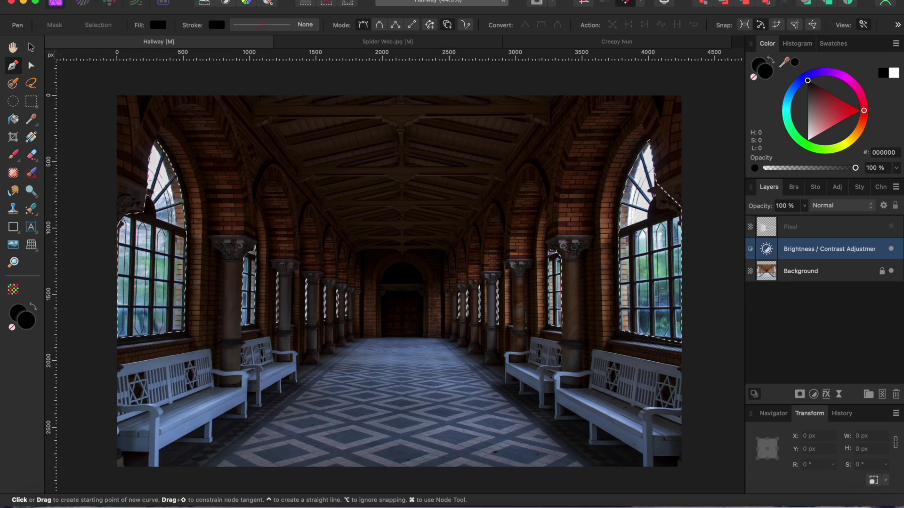
pyautogui.rightClick(237, 263)
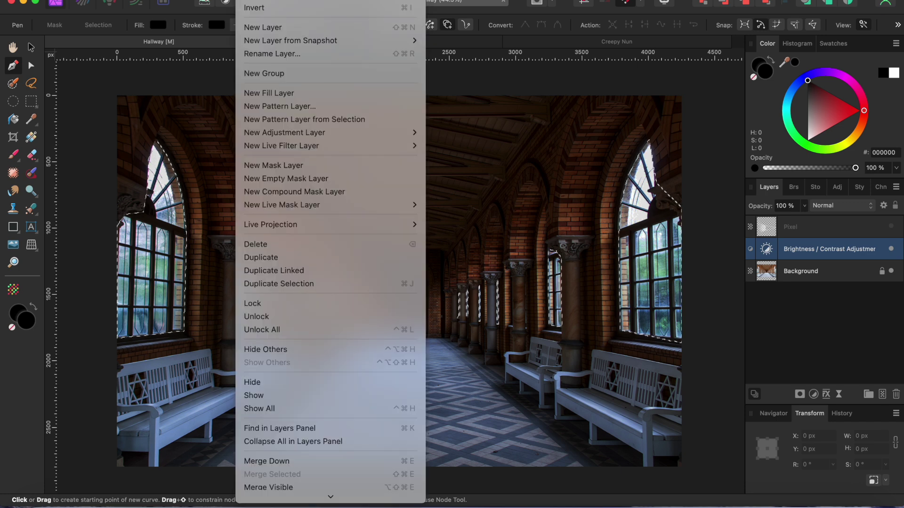
pyautogui.click(266, 93)
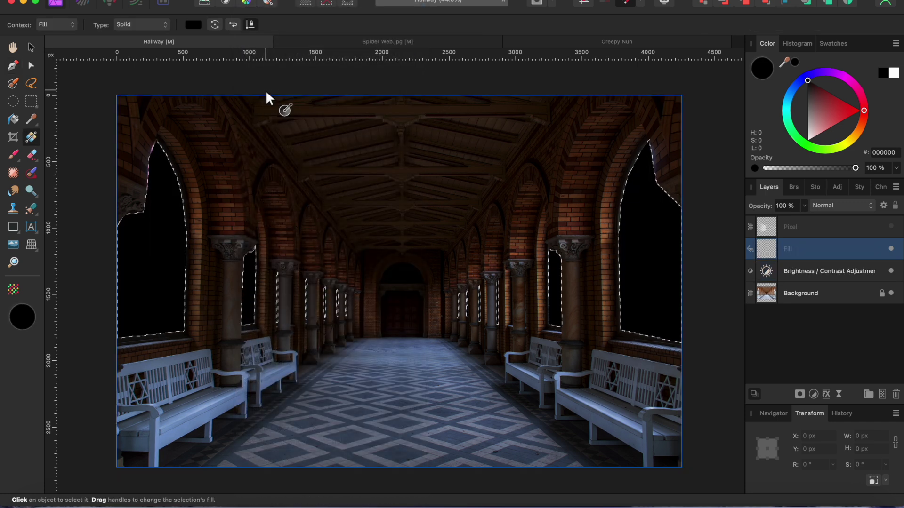
pyautogui.click(807, 81)
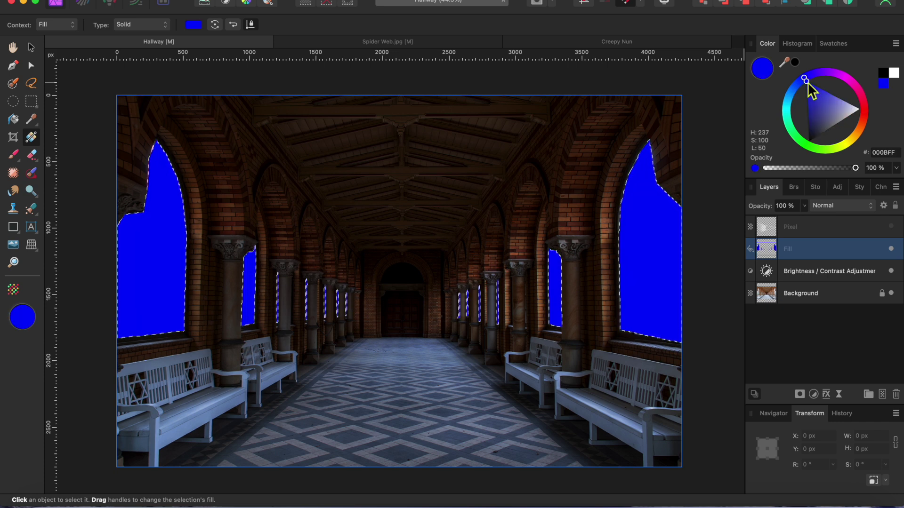
pyautogui.moveTo(807, 82); pyautogui.dragTo(808, 102)
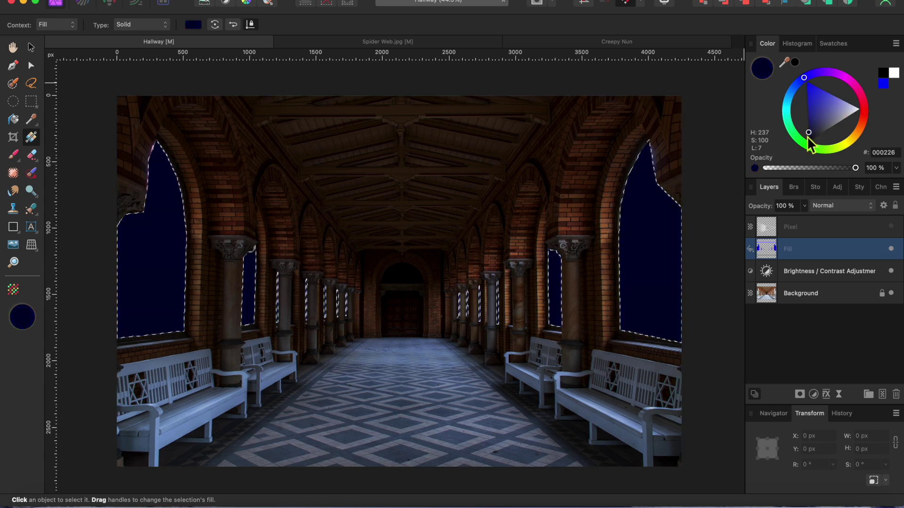
pyautogui.moveTo(807, 137); pyautogui.dragTo(805, 131)
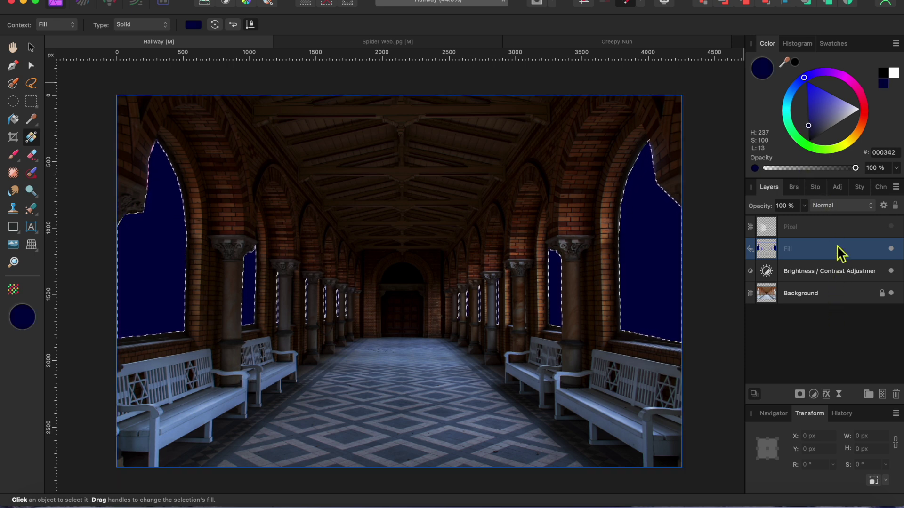
pyautogui.click(840, 207)
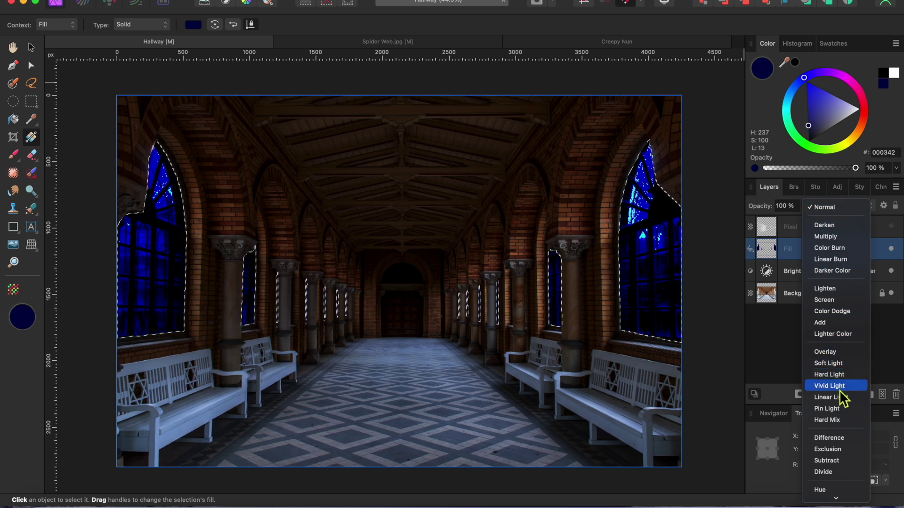
# Switch the Fill layer to the Subtract blend mode and deselect with Cmd+D.
pyautogui.click(841, 464)
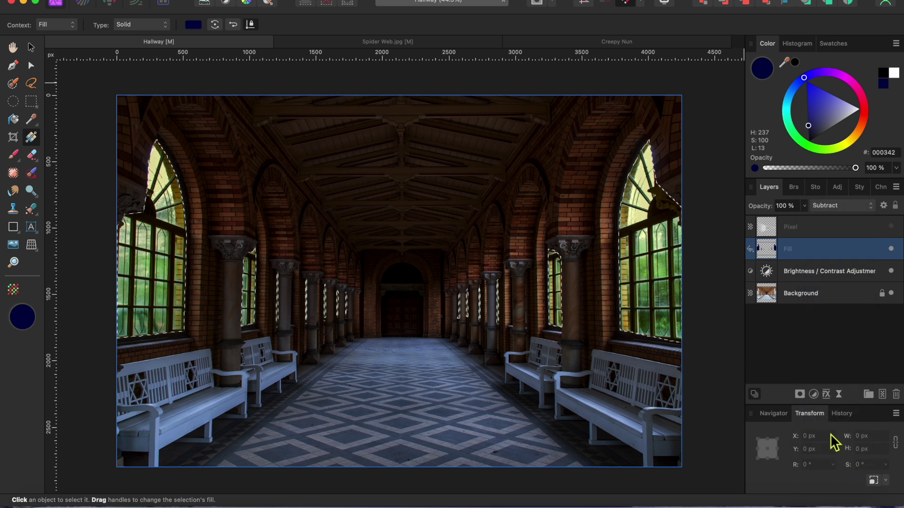
pyautogui.press('super+d')
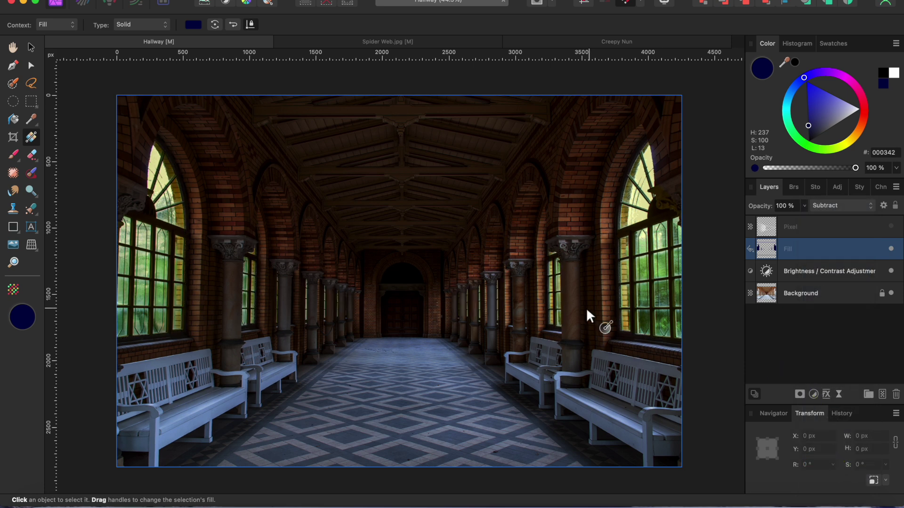
# Duplicate the Background layer and hide the locked original.
pyautogui.press('v')
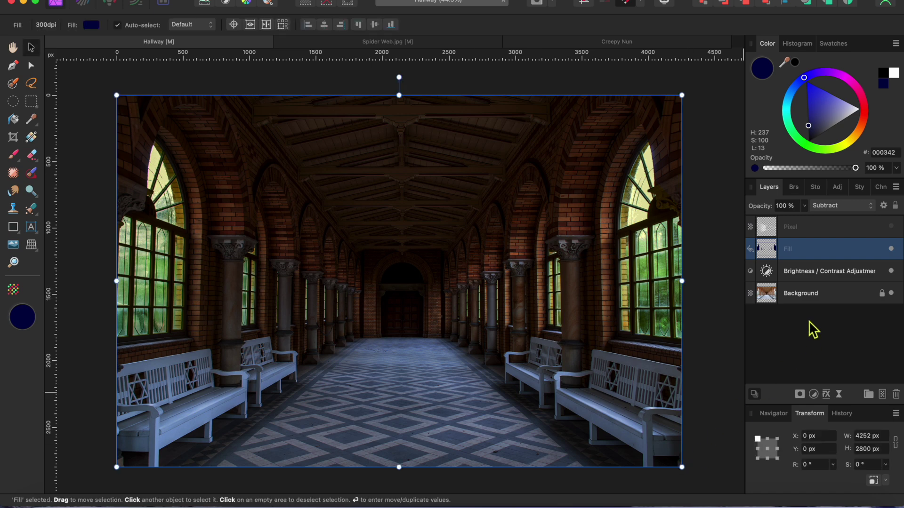
pyautogui.click(810, 296)
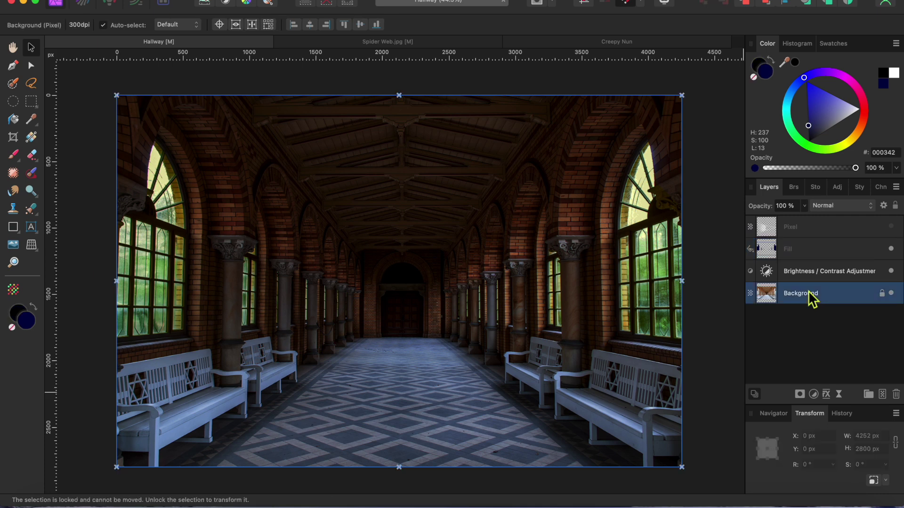
pyautogui.press('super+j')
pyautogui.click(892, 315)
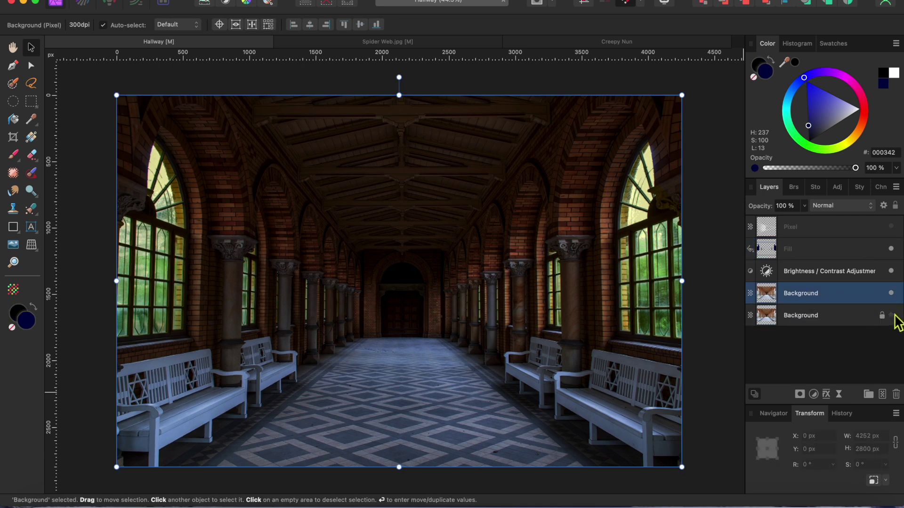
# Nest the Brightness/Contrast adjustment inside the Background copy and select it with the Fill layer.
pyautogui.click(818, 253)
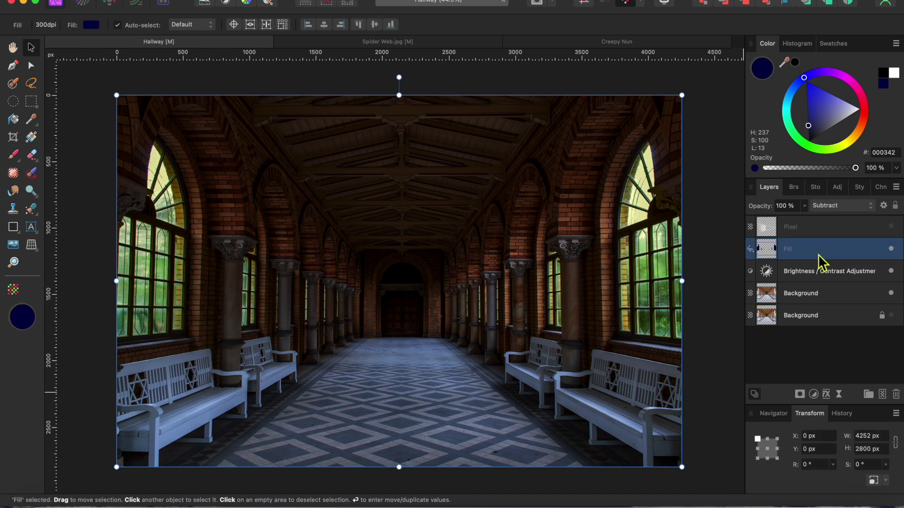
pyautogui.keyDown('shift'); pyautogui.click(822, 293); pyautogui.keyUp('shift')
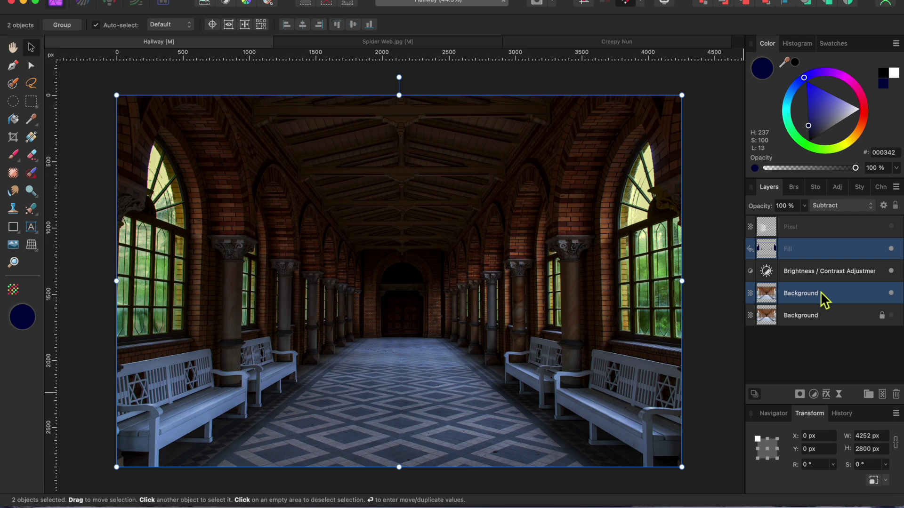
pyautogui.moveTo(825, 272); pyautogui.dragTo(838, 293)
pyautogui.click(801, 249)
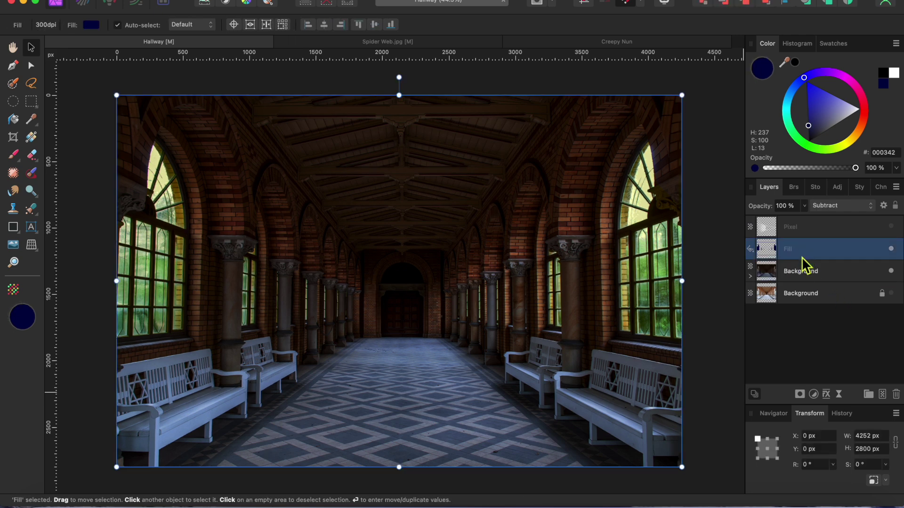
pyautogui.keyDown('shift'); pyautogui.click(809, 277); pyautogui.keyUp('shift')
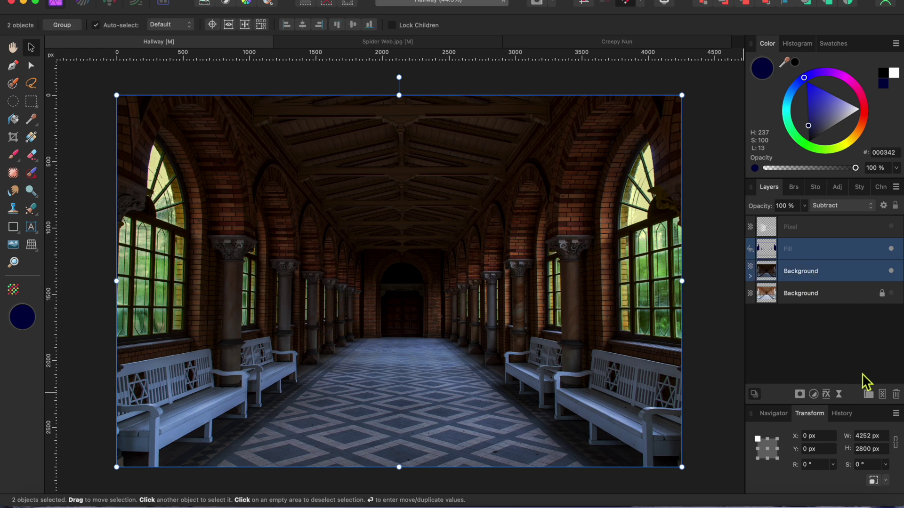
# Rasterize the grouped hallway layers into one Pixel layer.
pyautogui.click(869, 395)
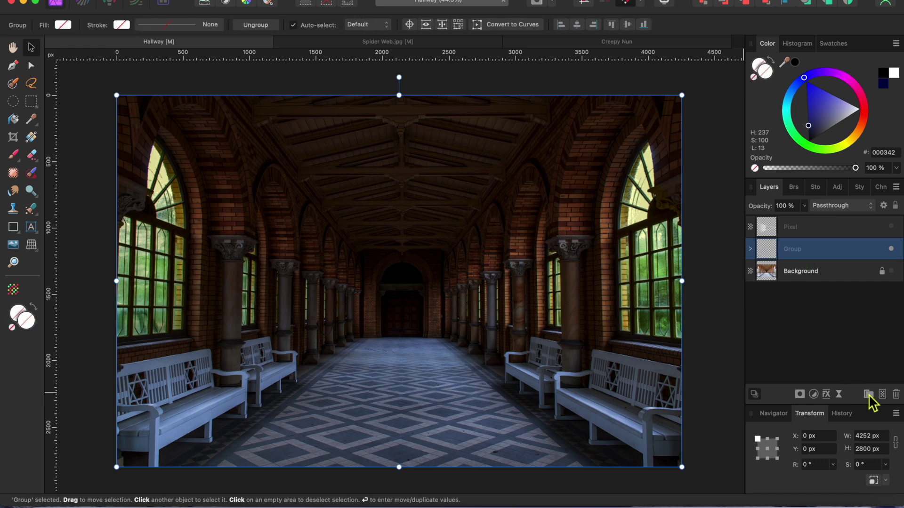
pyautogui.rightClick(806, 254)
pyautogui.scroll(-3, 797, 416)
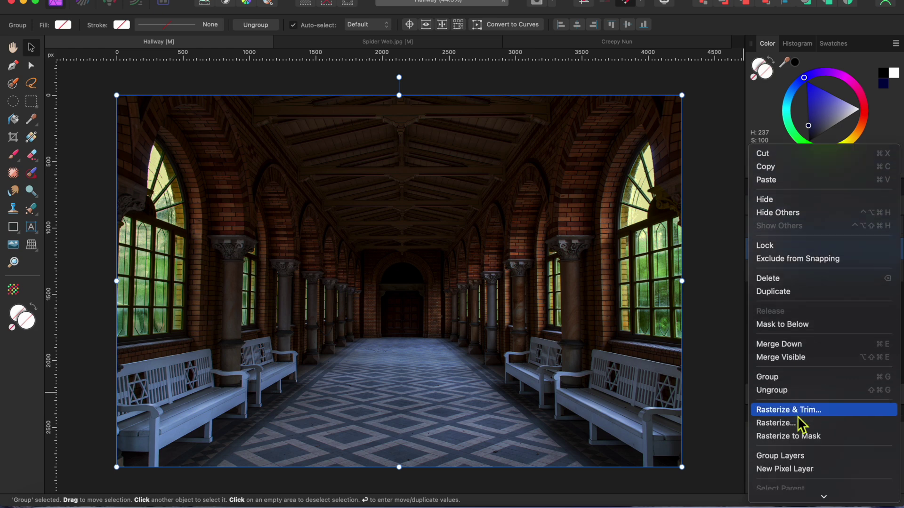
pyautogui.click(798, 421)
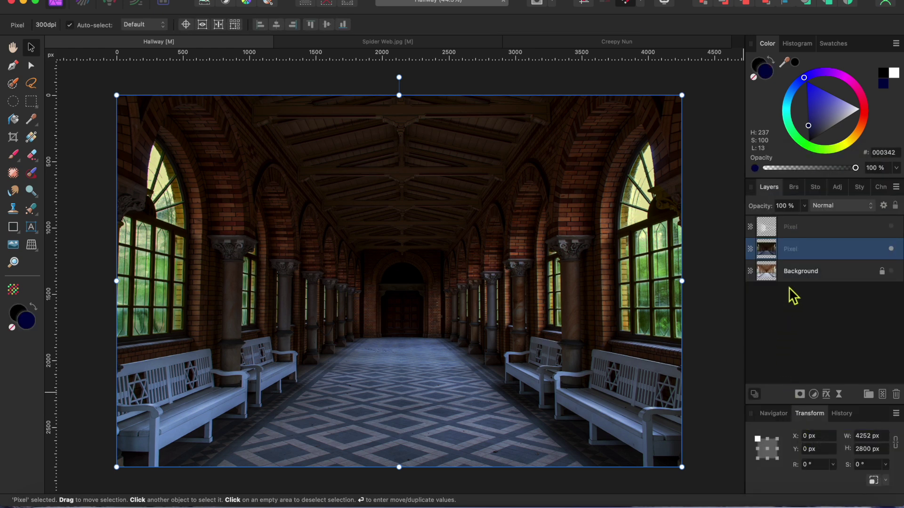
# Show the spider web layer and shrink it beside the left pillar.
pyautogui.click(792, 229)
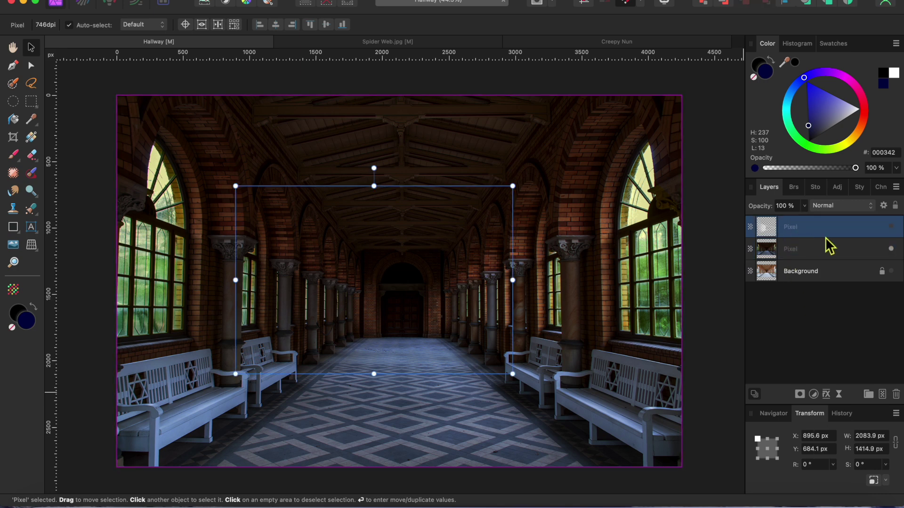
pyautogui.click(892, 227)
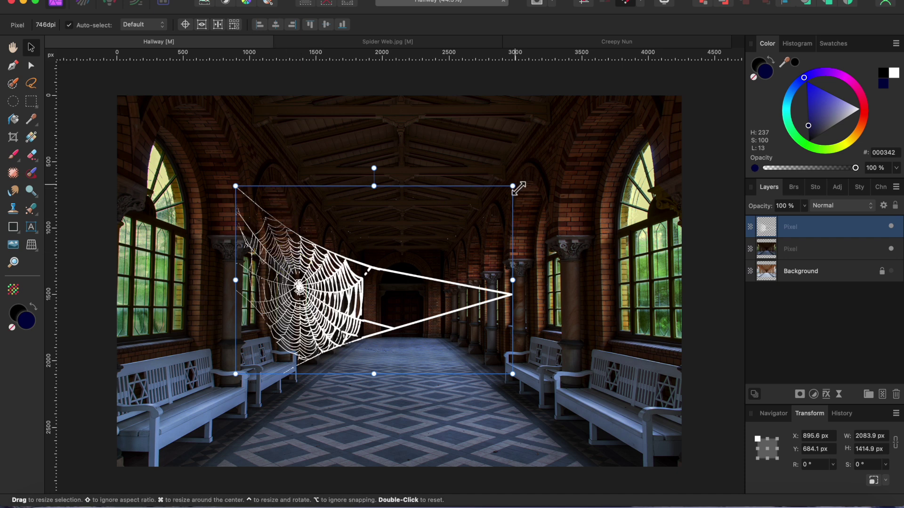
pyautogui.moveTo(512, 186); pyautogui.dragTo(444, 232)
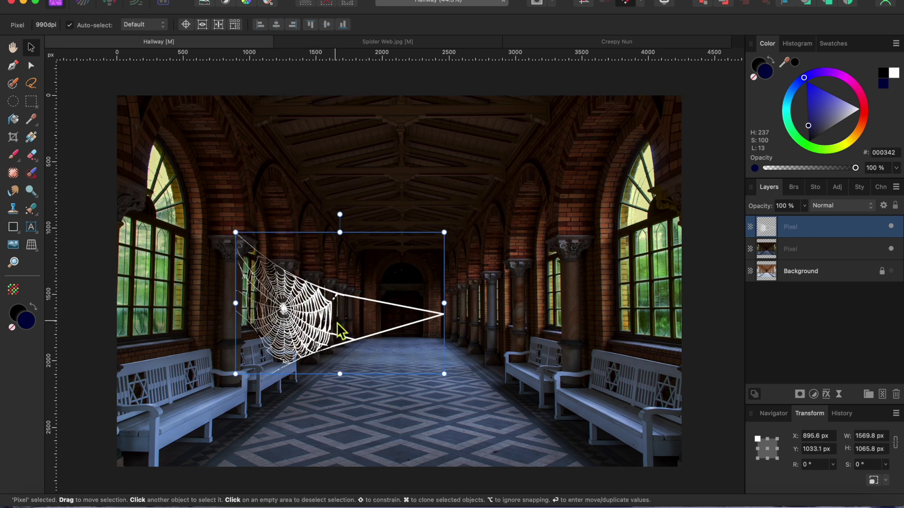
# Clone the web, flip it horizontally, and shrink it toward the right window.
pyautogui.moveTo(319, 316)
pyautogui.mouseDown()
pyautogui.moveTo(498, 314)
pyautogui.moveTo(514, 325)
pyautogui.mouseUp()
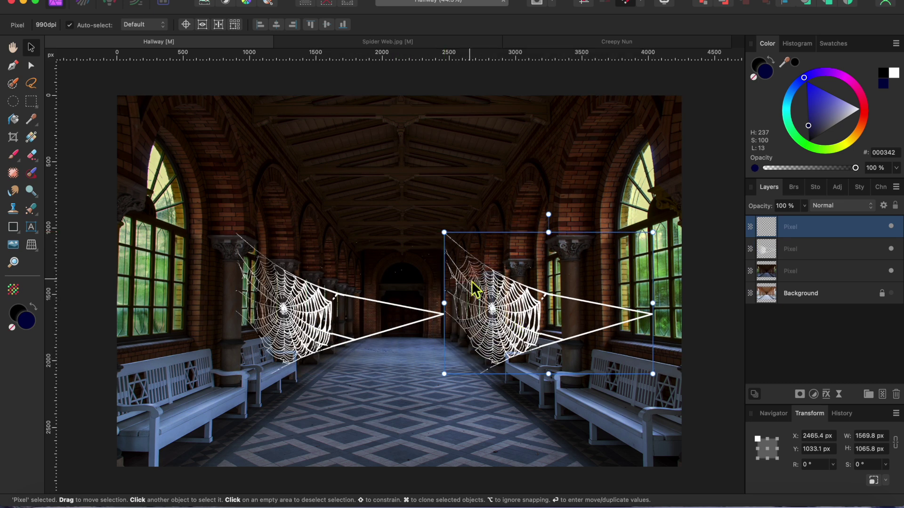
pyautogui.rightClick(541, 310)
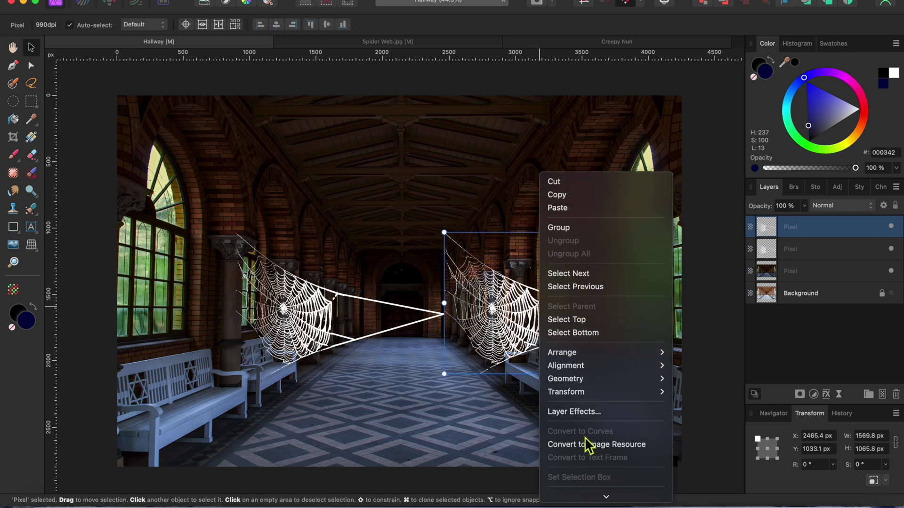
pyautogui.moveTo(585, 393)
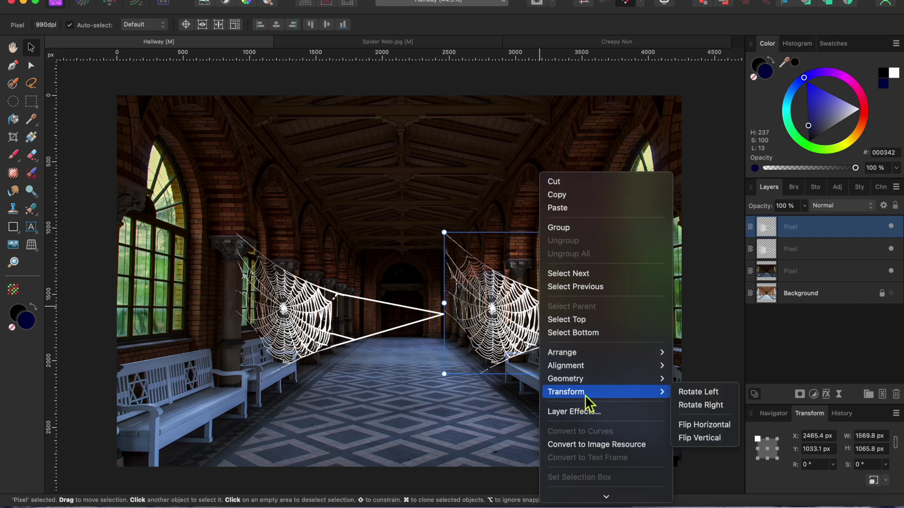
pyautogui.click(709, 425)
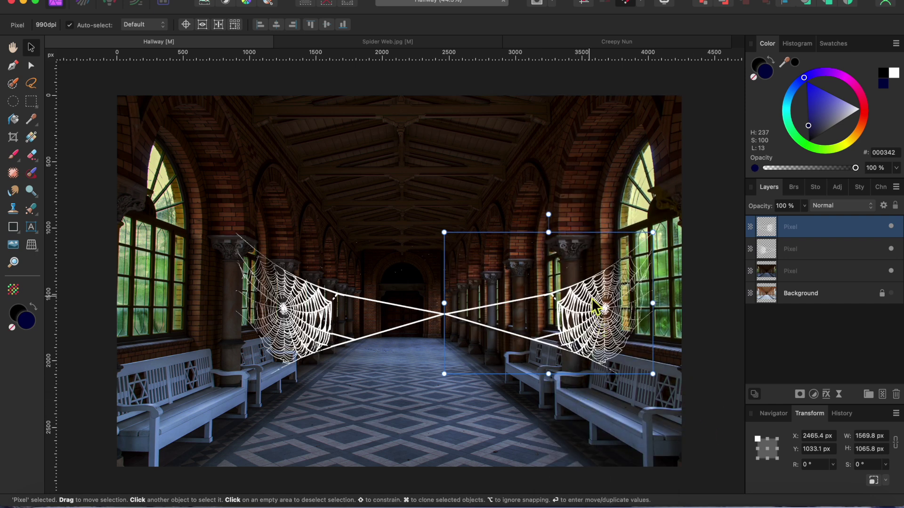
pyautogui.moveTo(594, 306); pyautogui.dragTo(616, 292)
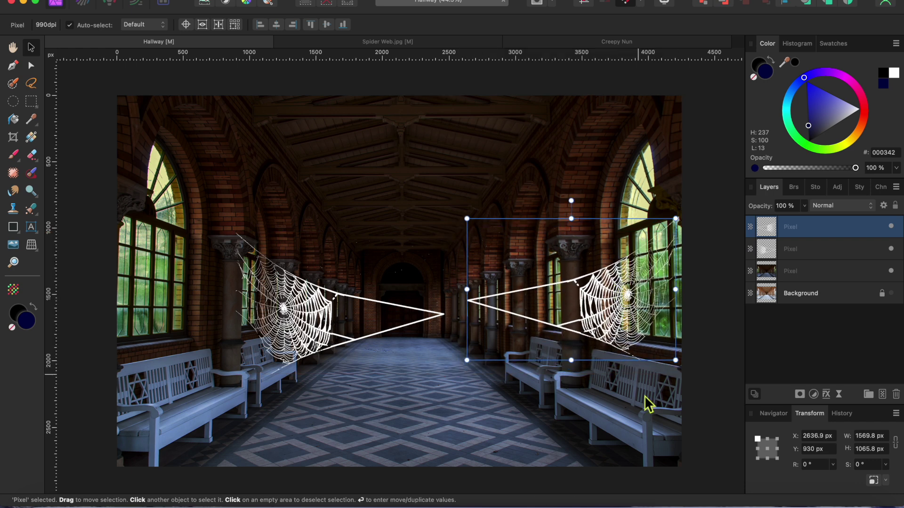
pyautogui.moveTo(676, 360); pyautogui.dragTo(662, 305)
pyautogui.moveTo(574, 287); pyautogui.dragTo(618, 289)
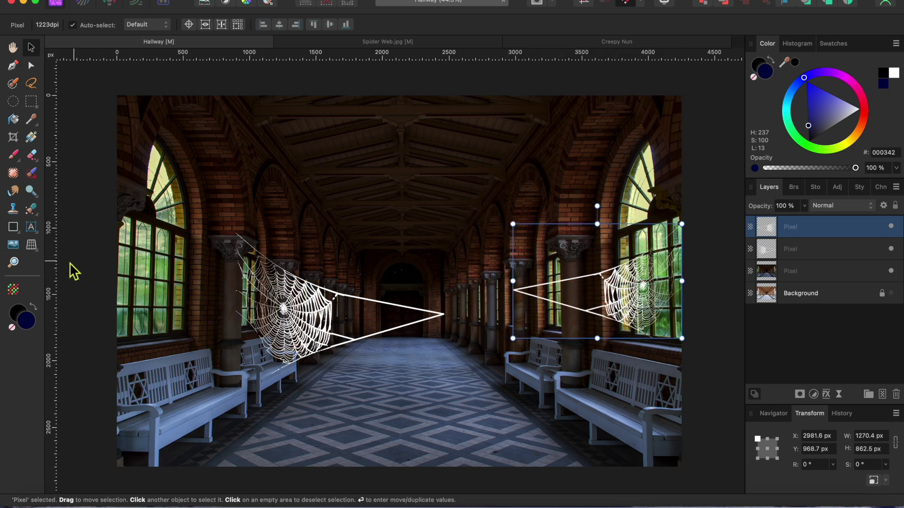
# Perspective-warp the right spider web to fit the right window and apply it.
pyautogui.click(32, 245)
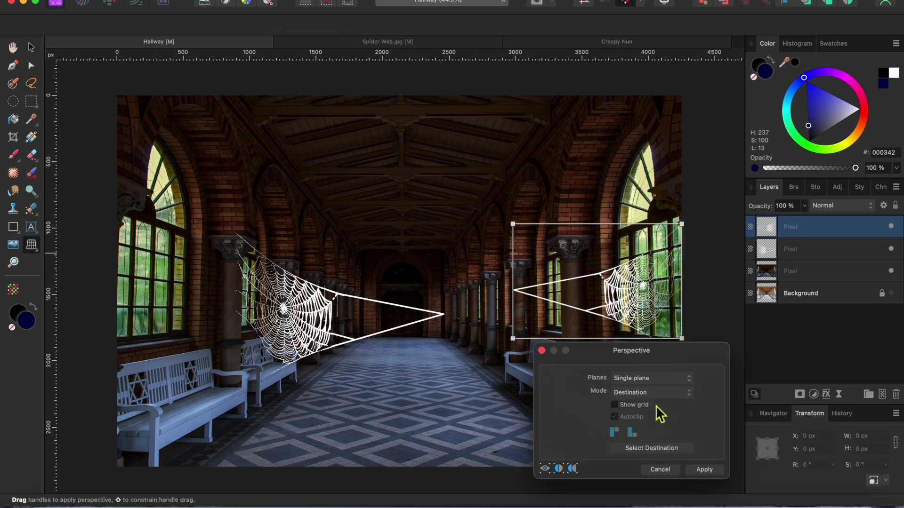
pyautogui.moveTo(515, 226); pyautogui.dragTo(650, 196)
pyautogui.moveTo(516, 341); pyautogui.dragTo(621, 340)
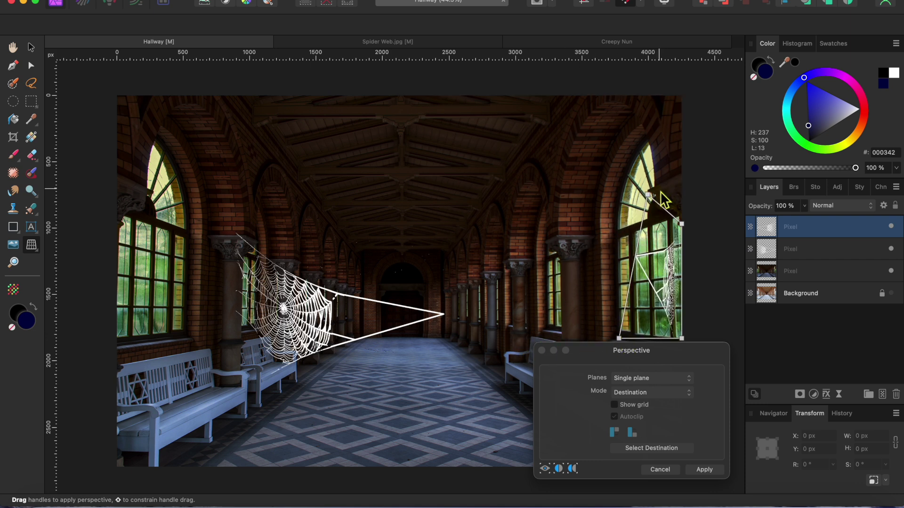
pyautogui.moveTo(650, 196); pyautogui.dragTo(616, 212)
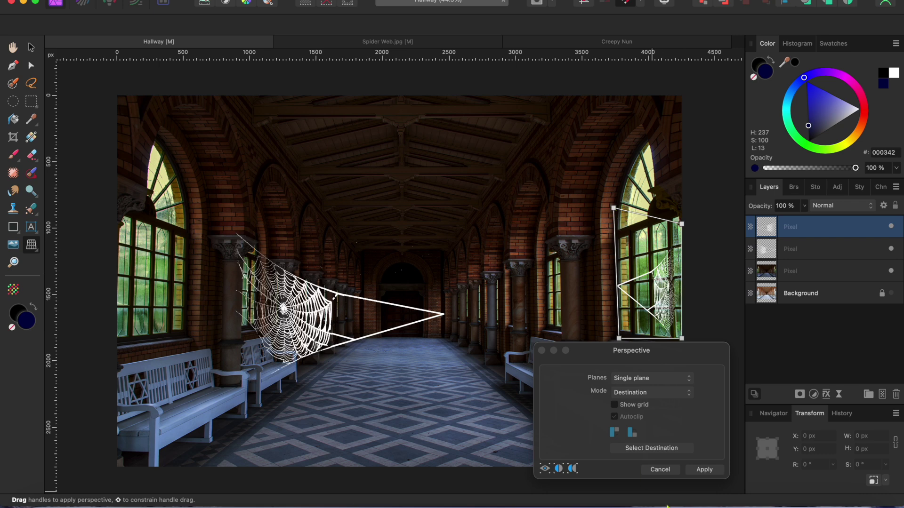
pyautogui.click(705, 469)
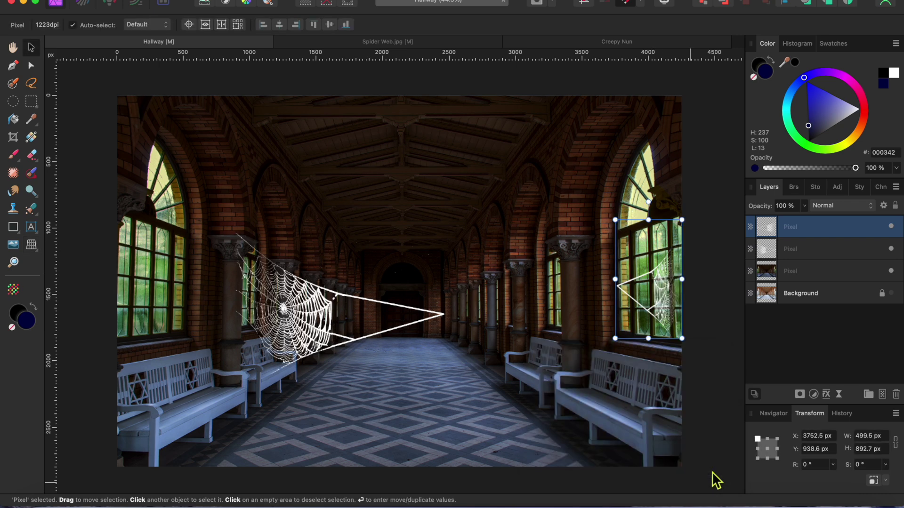
# Shrink the left web, move it to the left edge, and perspective-warp it to the window.
pyautogui.click(326, 313)
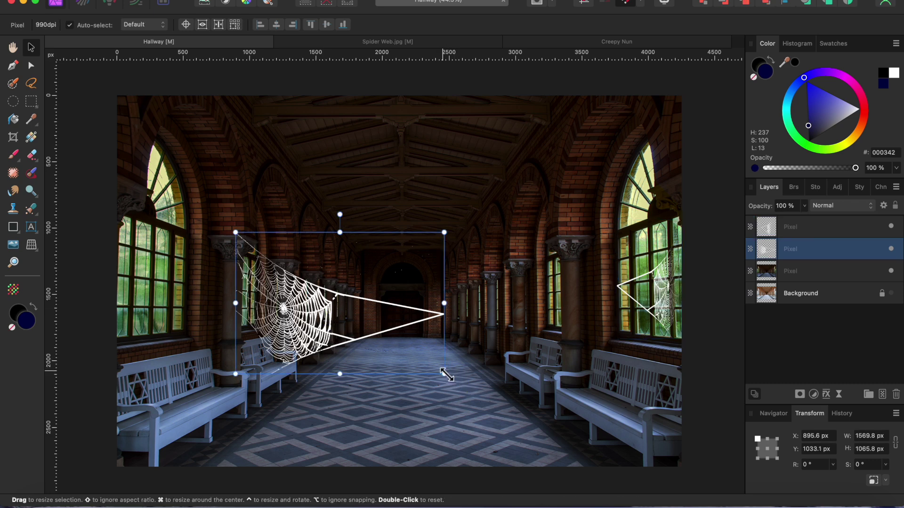
pyautogui.moveTo(444, 374); pyautogui.dragTo(387, 344)
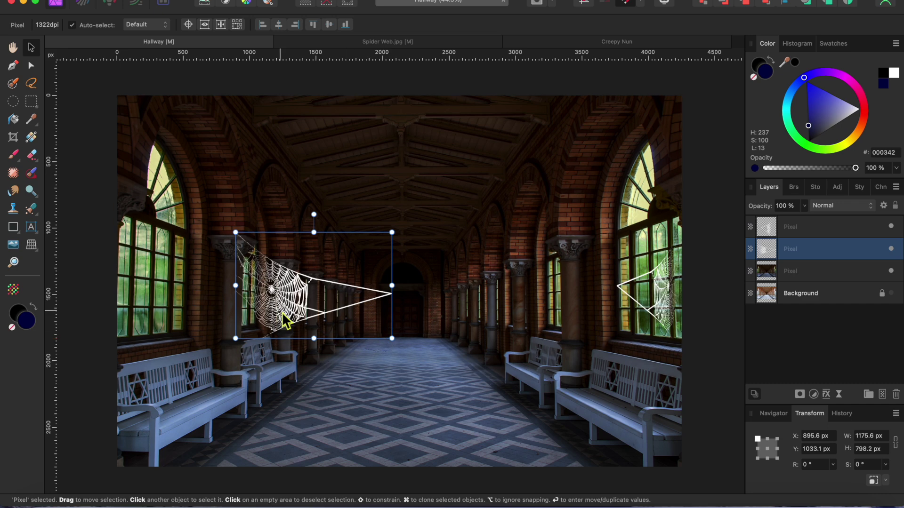
pyautogui.moveTo(290, 323); pyautogui.dragTo(187, 320)
pyautogui.click(32, 245)
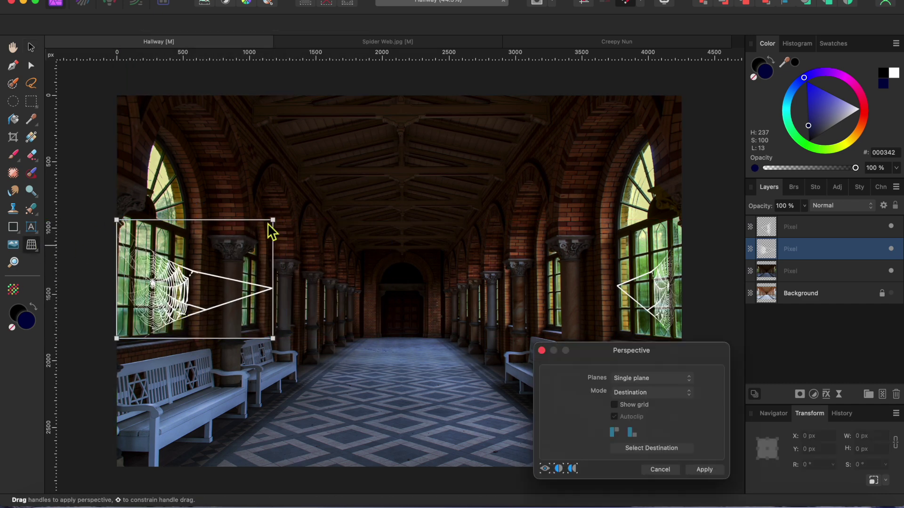
pyautogui.moveTo(271, 221); pyautogui.dragTo(182, 207)
pyautogui.moveTo(271, 337); pyautogui.dragTo(182, 330)
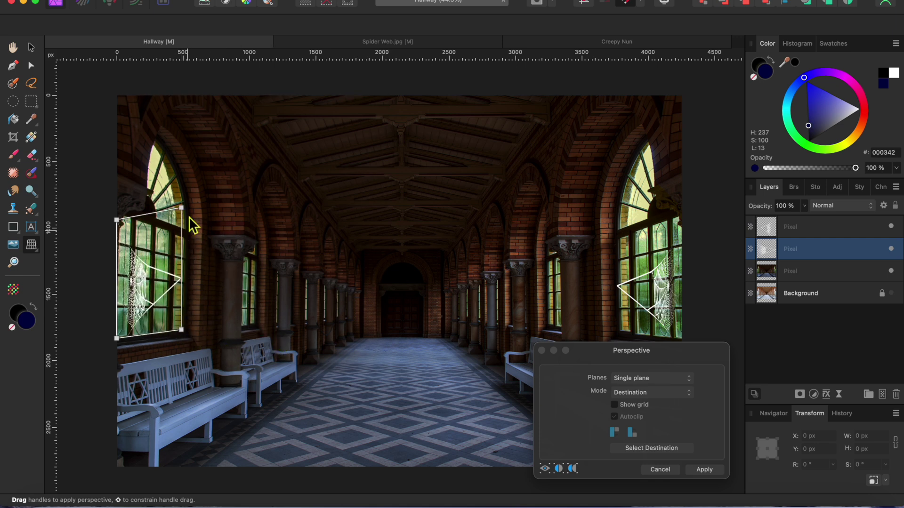
pyautogui.moveTo(182, 208); pyautogui.dragTo(181, 280)
pyautogui.click(702, 470)
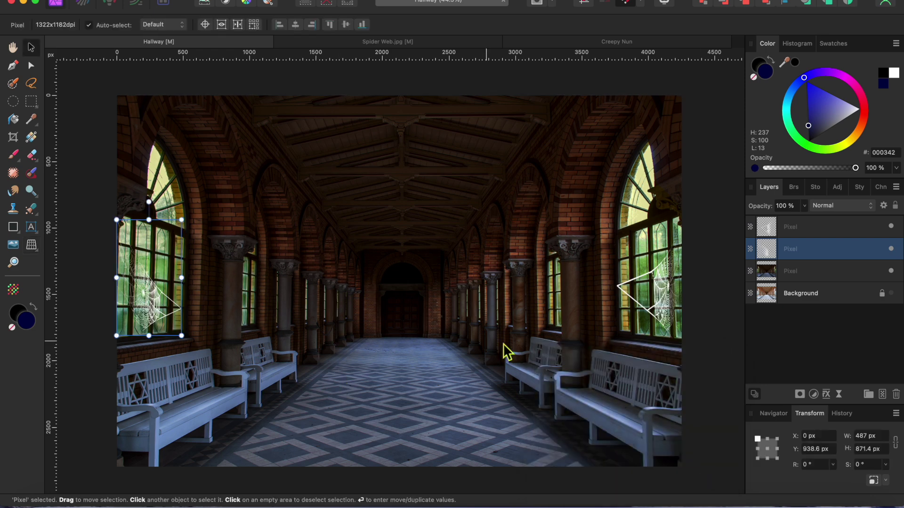
# Clone the right web upward, warp its perspective, and flip the copy.
pyautogui.click(671, 298)
pyautogui.moveTo(672, 298)
pyautogui.mouseDown()
pyautogui.moveTo(583, 91)
pyautogui.moveTo(580, 240)
pyautogui.moveTo(647, 245)
pyautogui.mouseUp()
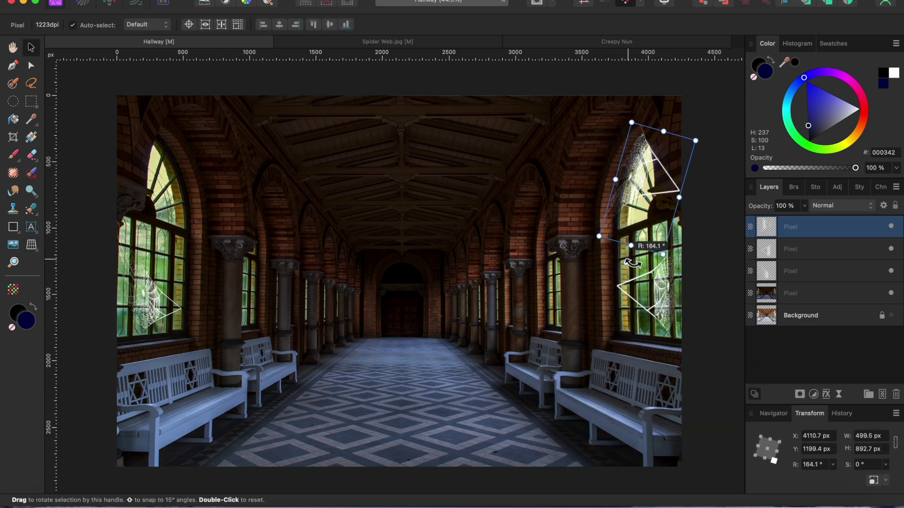
pyautogui.press('p')
pyautogui.moveTo(697, 147)
pyautogui.mouseDown()
pyautogui.moveTo(663, 178)
pyautogui.moveTo(349, 222)
pyautogui.moveTo(165, 196)
pyautogui.mouseUp()
pyautogui.click(702, 469)
pyautogui.rightClick(348, 222)
pyautogui.click(504, 464)
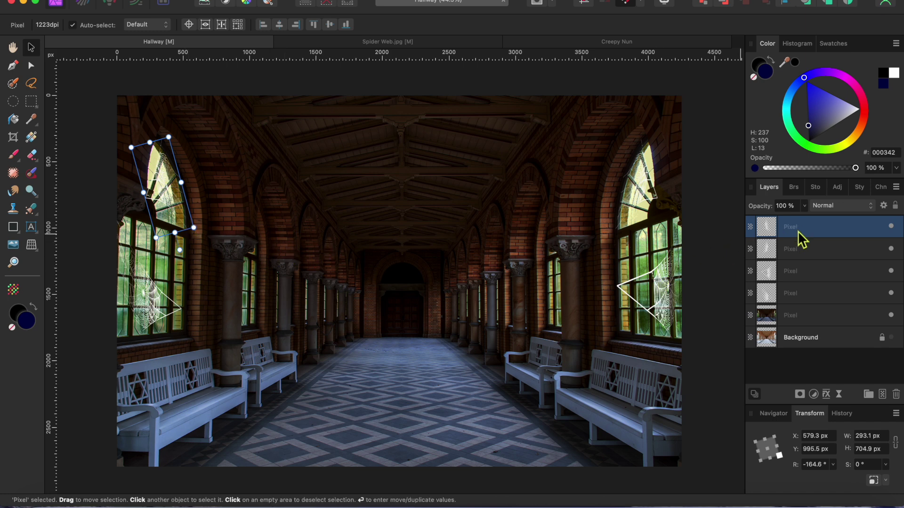
# Group the four spider web layers together with Cmd+G.
pyautogui.keyDown('shift'); pyautogui.click(800, 296); pyautogui.keyUp('shift')
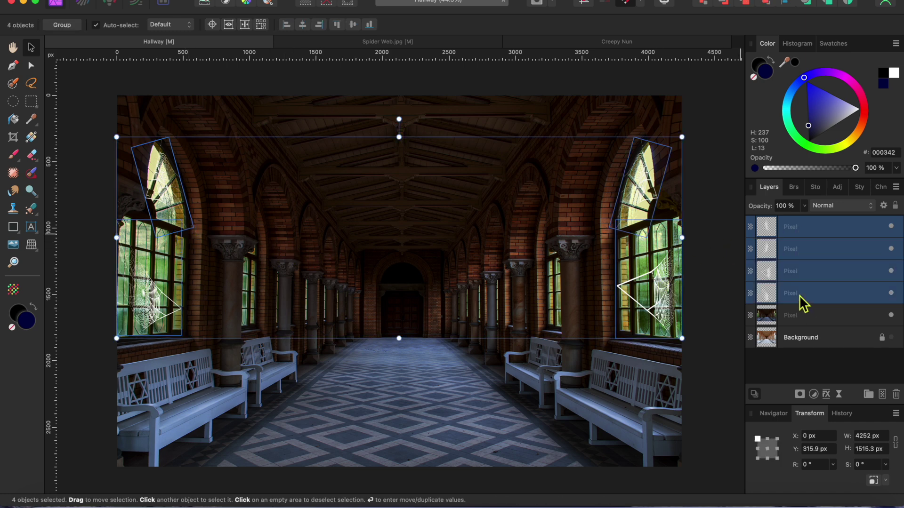
pyautogui.rightClick(800, 296)
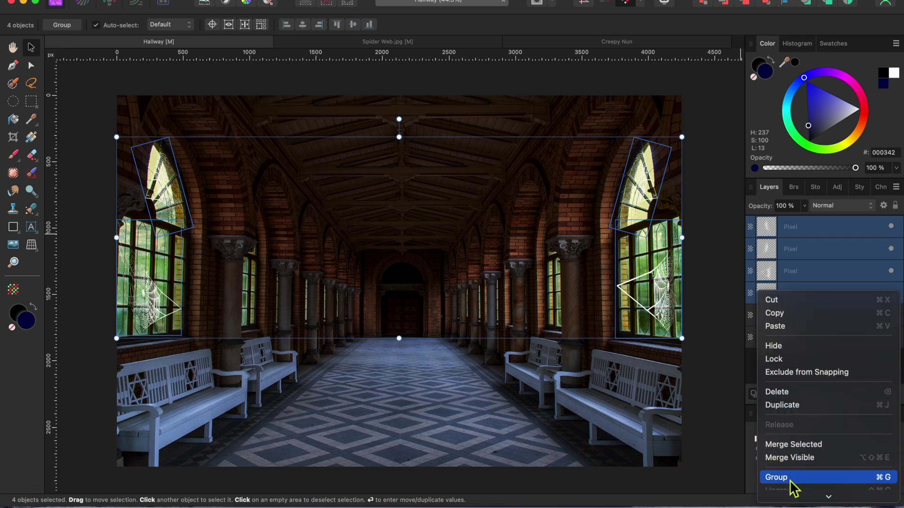
pyautogui.press('Escape')
pyautogui.press('super+g')
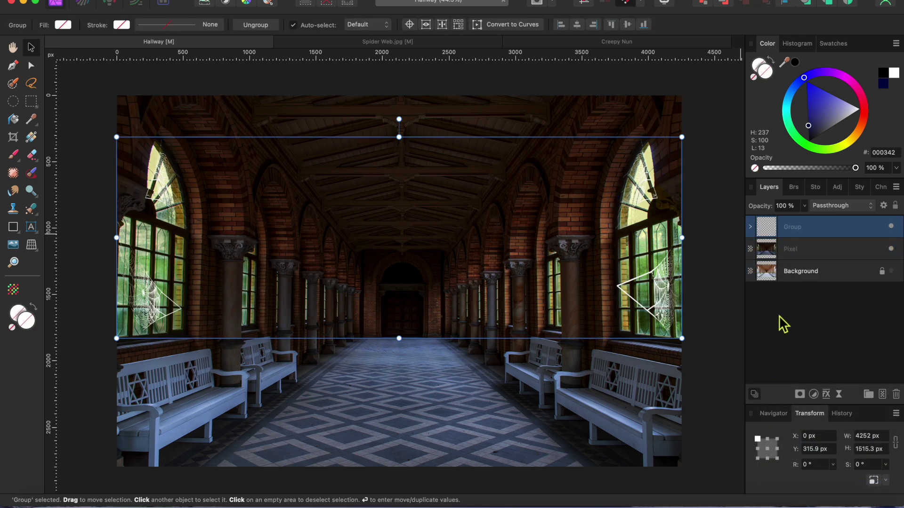
pyautogui.press('super+d')
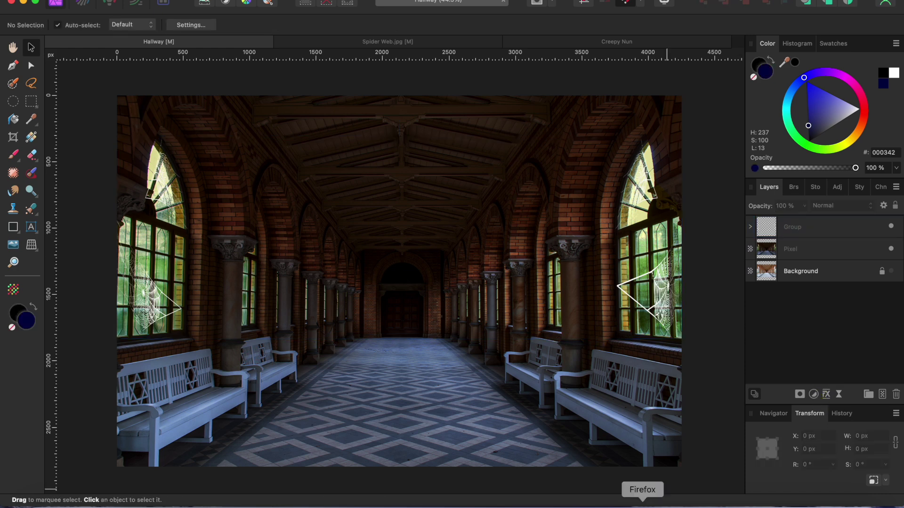
# Lower the web group's opacity to 61% and deselect it.
pyautogui.click(817, 225)
pyautogui.click(804, 206)
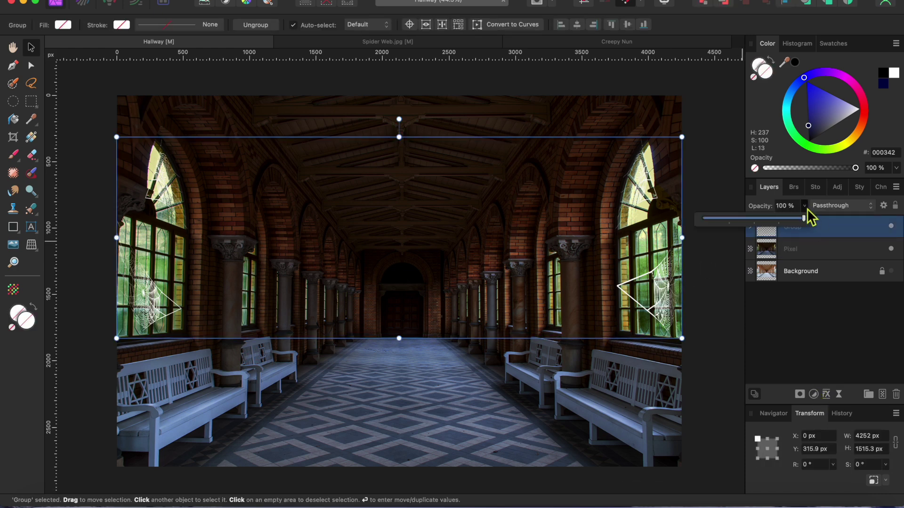
pyautogui.moveTo(806, 218); pyautogui.dragTo(767, 224)
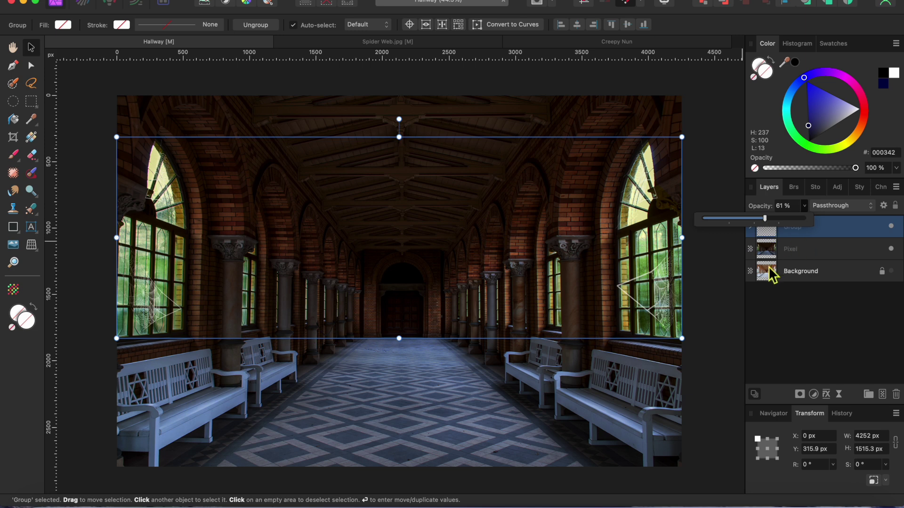
pyautogui.click(780, 336)
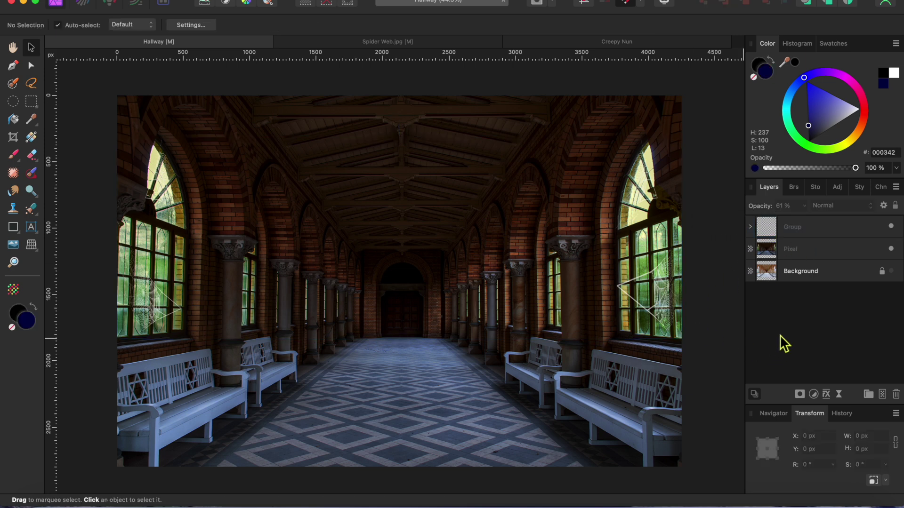
pyautogui.click(572, 43)
# Paint a Selection Brush selection over the whole nun with an enlarged brush, then Edit > Copy.
pyautogui.press('h')
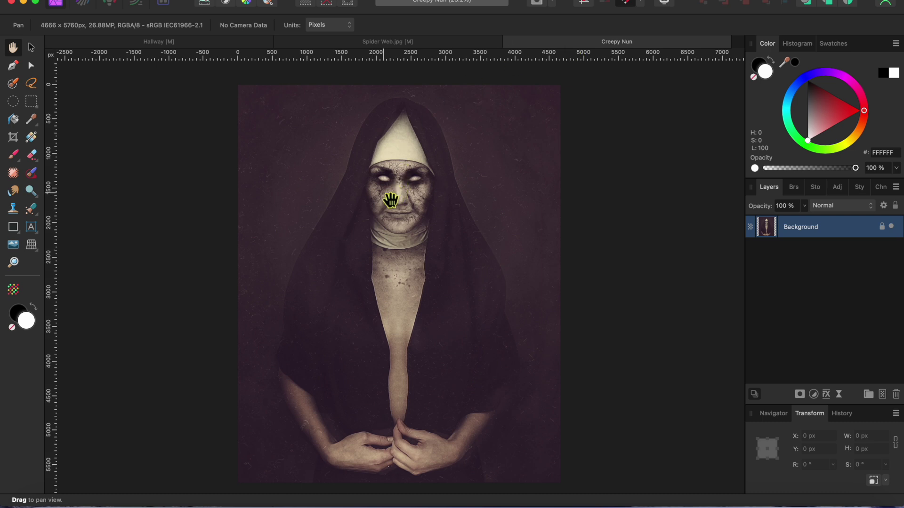
pyautogui.click(13, 84)
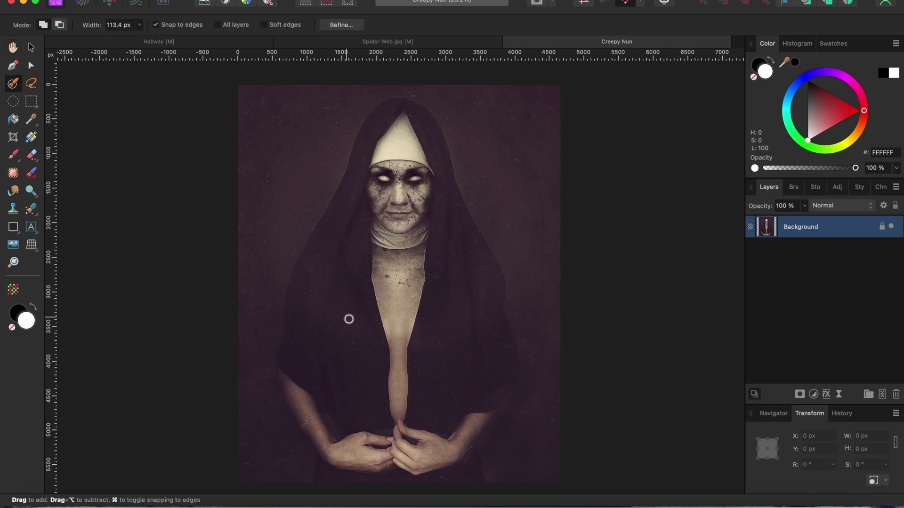
pyautogui.press(']')
pyautogui.press(']')
pyautogui.press(']')
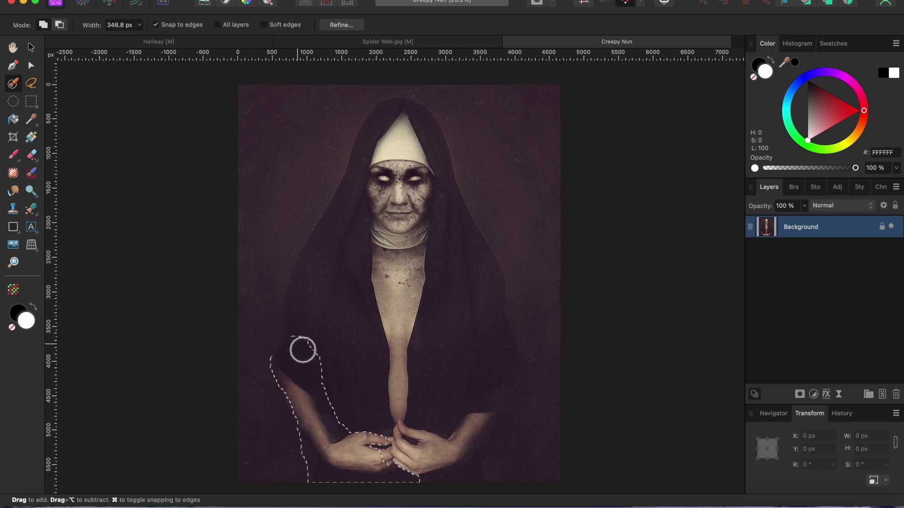
pyautogui.moveTo(303, 350)
pyautogui.mouseDown()
pyautogui.moveTo(326, 274)
pyautogui.moveTo(371, 214)
pyautogui.moveTo(375, 164)
pyautogui.moveTo(404, 119)
pyautogui.moveTo(424, 150)
pyautogui.moveTo(465, 397)
pyautogui.moveTo(491, 325)
pyautogui.moveTo(456, 207)
pyautogui.moveTo(474, 289)
pyautogui.moveTo(489, 301)
pyautogui.moveTo(490, 282)
pyautogui.moveTo(489, 274)
pyautogui.moveTo(486, 401)
pyautogui.moveTo(451, 450)
pyautogui.moveTo(466, 488)
pyautogui.moveTo(344, 435)
pyautogui.moveTo(389, 410)
pyautogui.moveTo(428, 176)
pyautogui.moveTo(411, 89)
pyautogui.mouseUp()
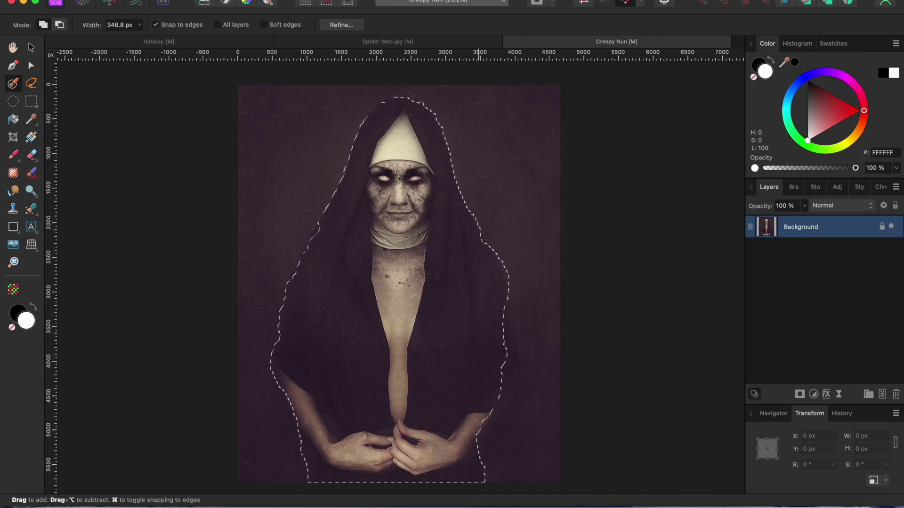
pyautogui.click(141, 1)
pyautogui.click(147, 38)
# Paste the copied nun into the Hallway image.
pyautogui.click(226, 42)
pyautogui.press('v')
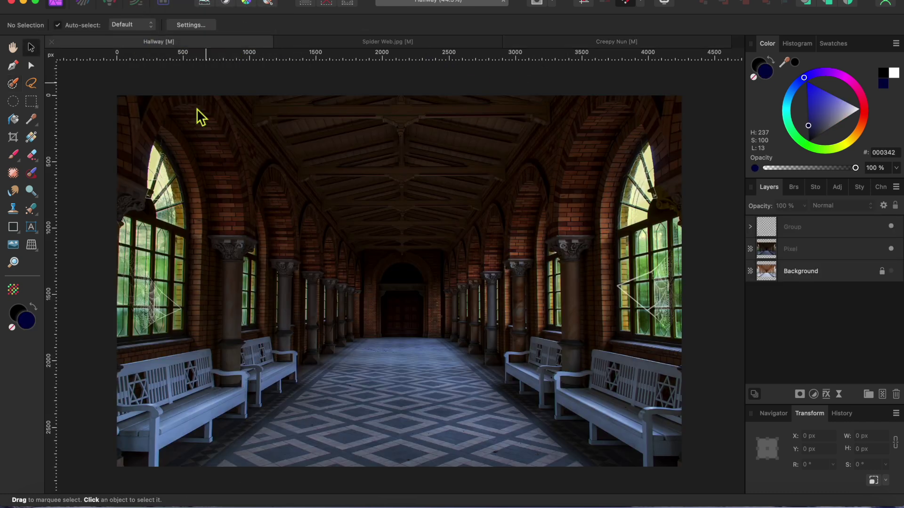
pyautogui.click(141, 0)
pyautogui.click(147, 64)
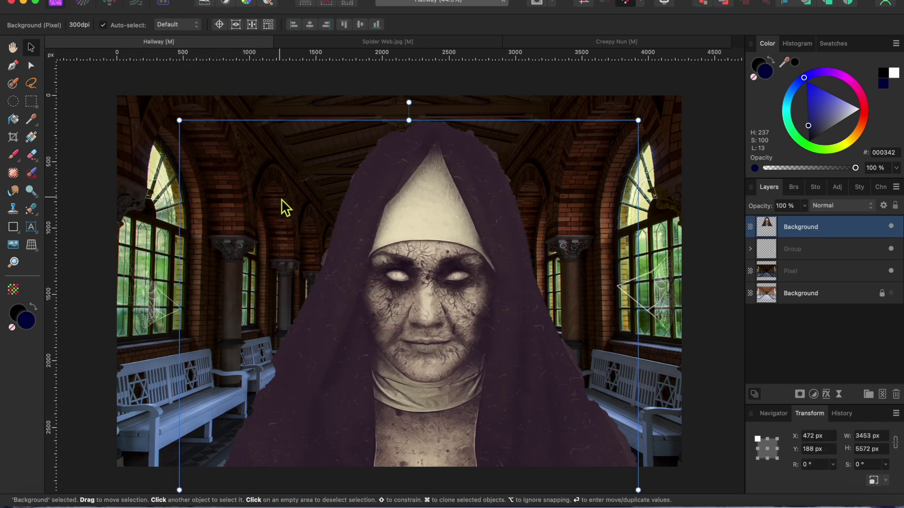
# Shrink the nun to about 900 px wide, place her mid-corridor, and set opacity to 78%.
pyautogui.moveTo(179, 121); pyautogui.dragTo(359, 266)
pyautogui.moveTo(474, 213); pyautogui.dragTo(473, 359)
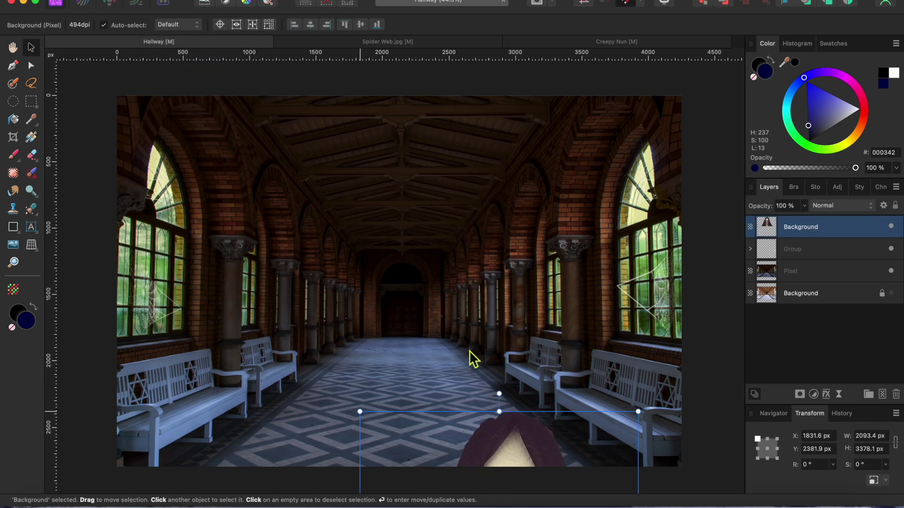
pyautogui.moveTo(544, 434); pyautogui.dragTo(439, 138)
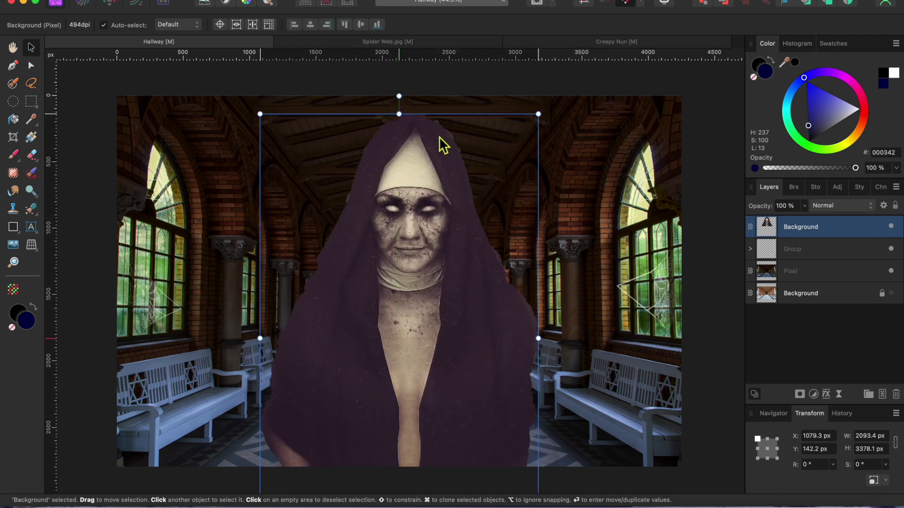
pyautogui.moveTo(263, 115); pyautogui.dragTo(418, 370)
pyautogui.moveTo(496, 405); pyautogui.dragTo(426, 296)
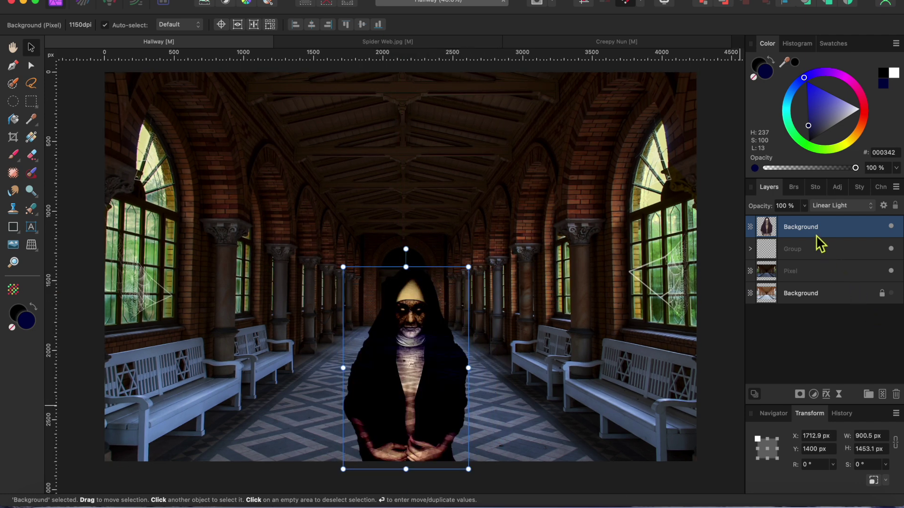
pyautogui.click(806, 208)
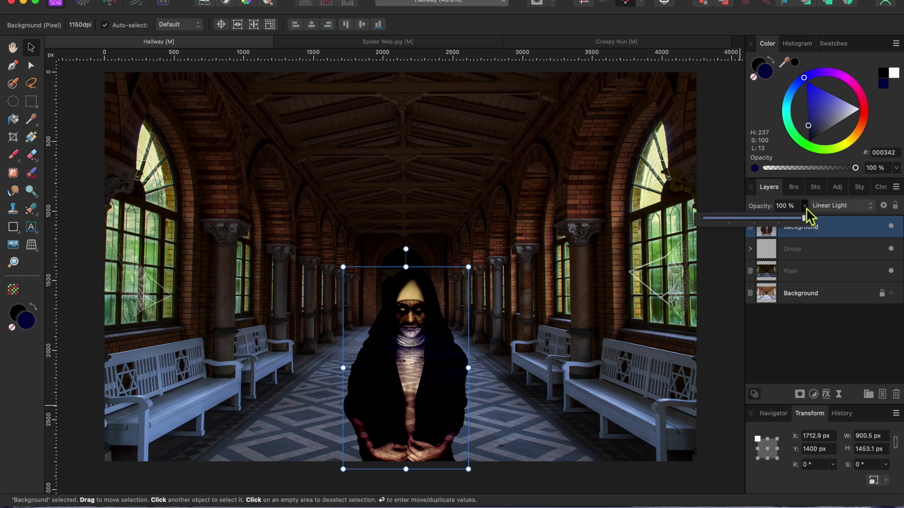
pyautogui.moveTo(804, 219); pyautogui.dragTo(783, 231)
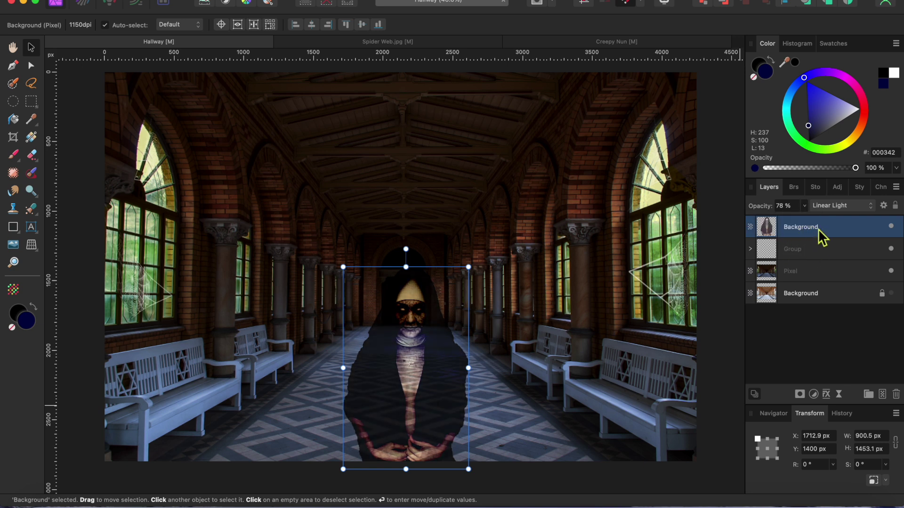
# Duplicate the nun, give the lower copy an 18.6 px live Gaussian blur, then select both nun layers.
pyautogui.press('super+j')
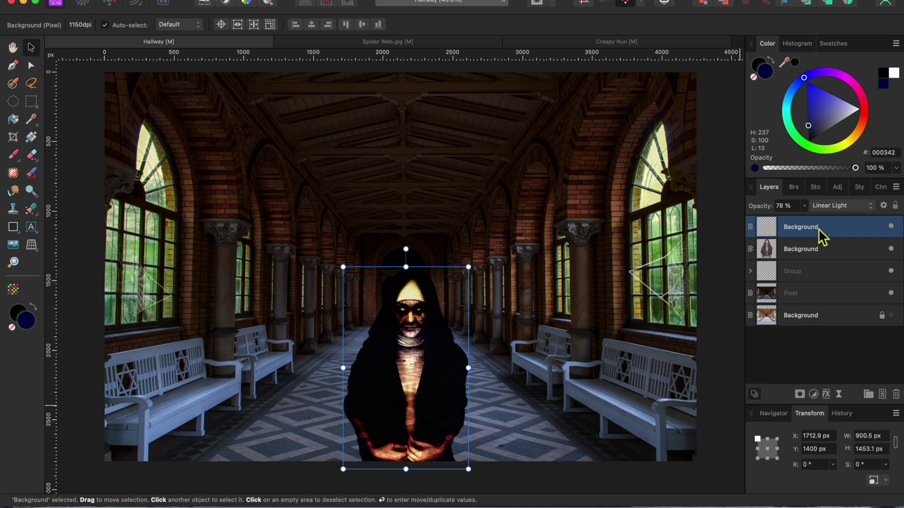
pyautogui.click(790, 254)
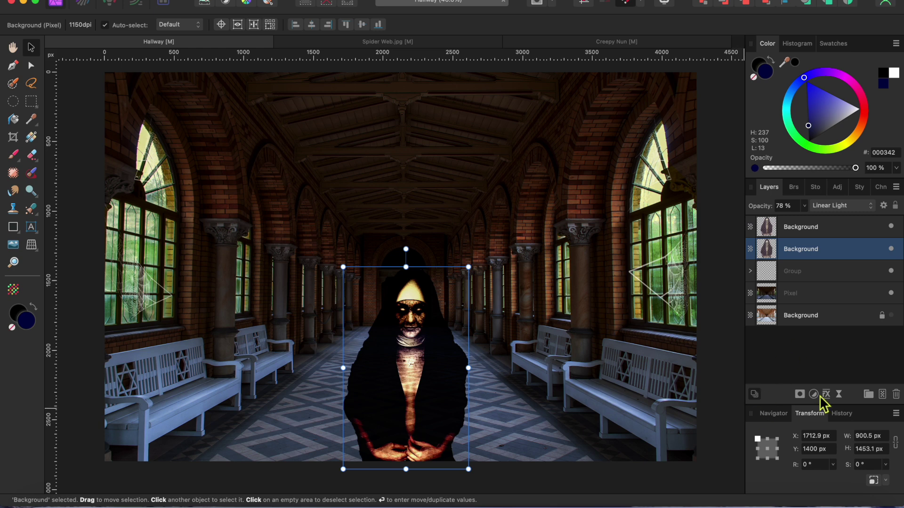
pyautogui.click(838, 395)
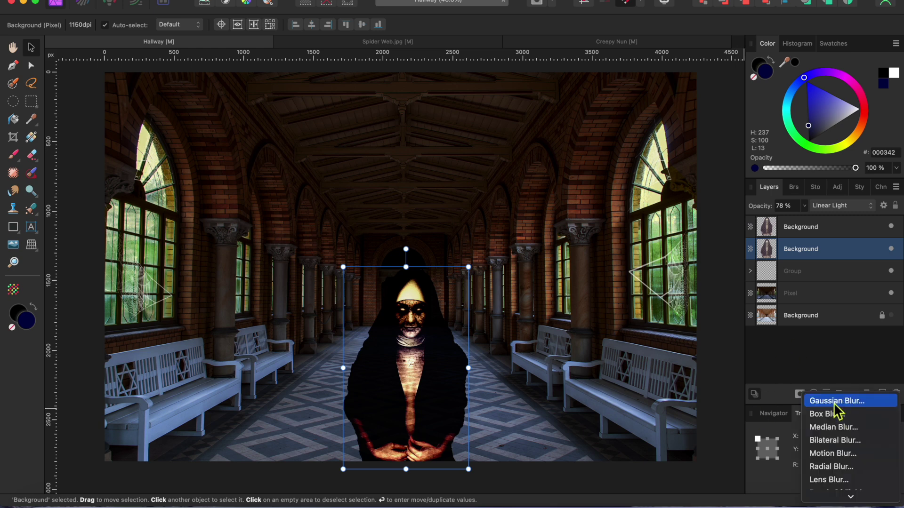
pyautogui.click(835, 403)
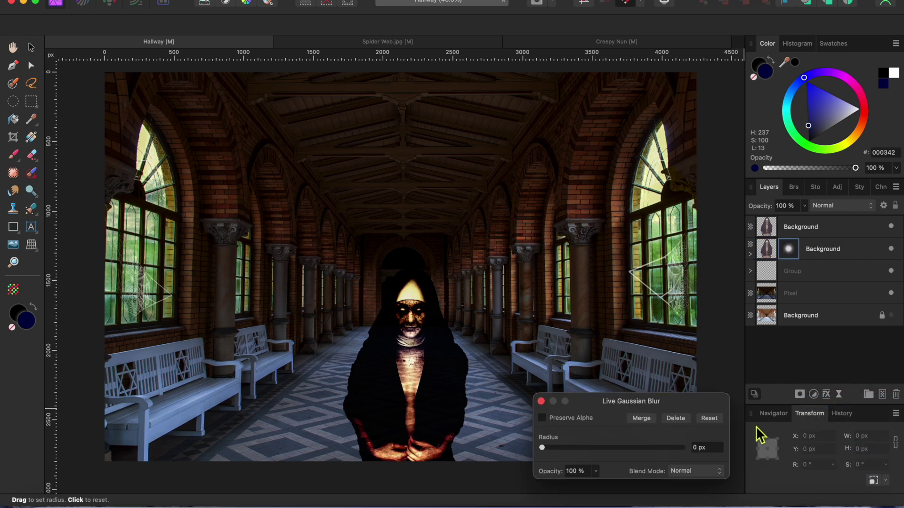
pyautogui.moveTo(543, 451); pyautogui.dragTo(618, 465)
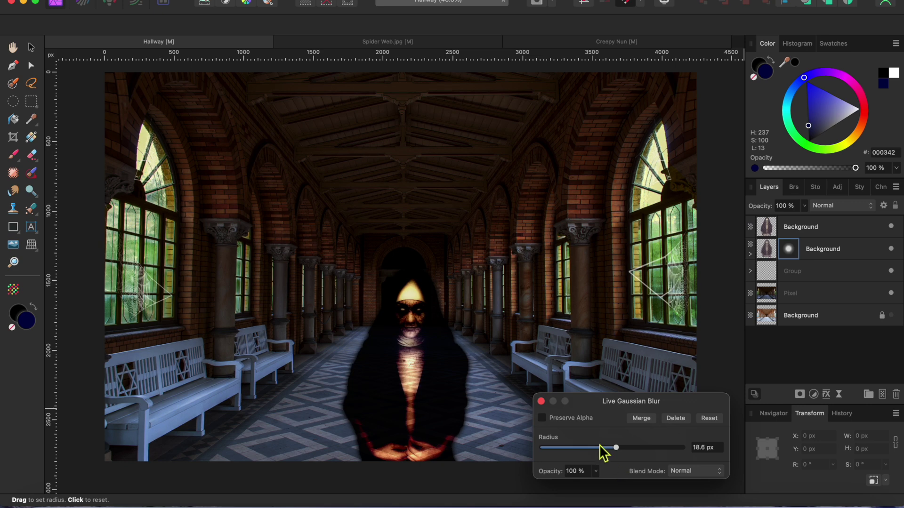
pyautogui.click(541, 402)
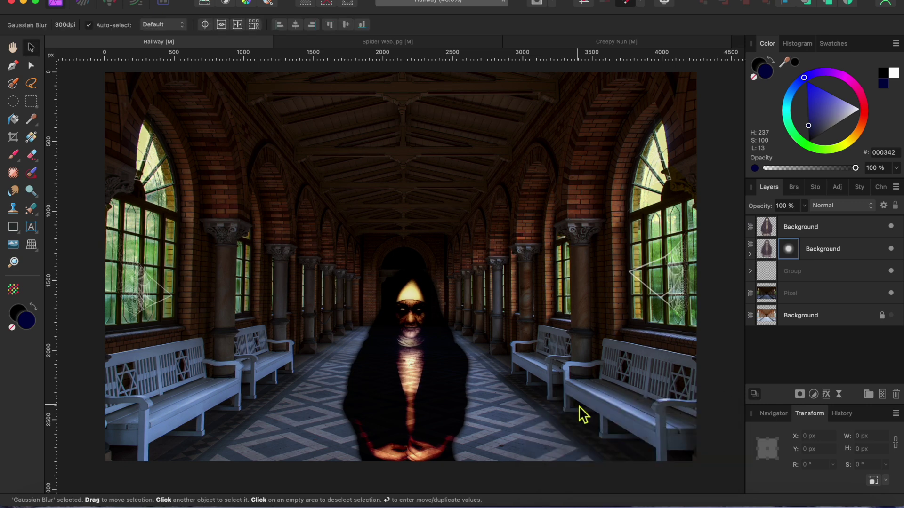
pyautogui.click(799, 228)
pyautogui.keyDown('shift'); pyautogui.click(830, 252); pyautogui.keyUp('shift')
# Group the two nun layers and place a smaller copy to the left of the centre nun.
pyautogui.rightClick(829, 250)
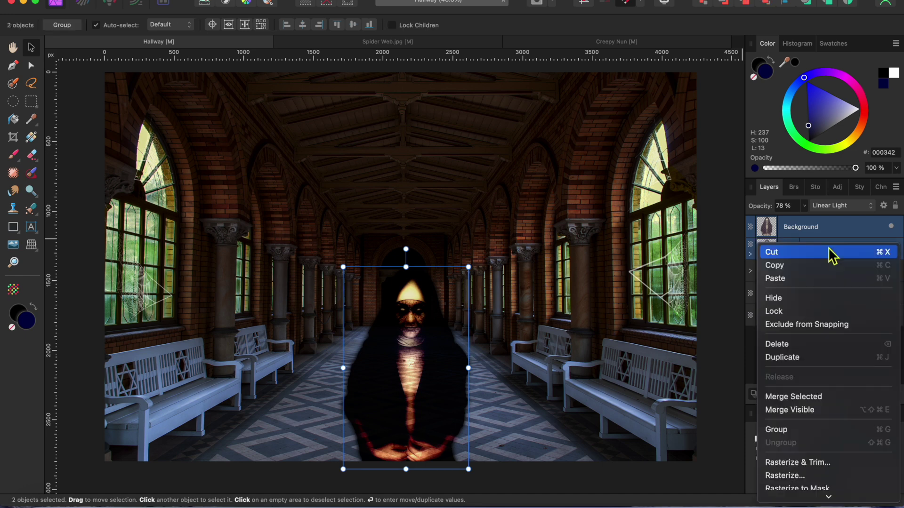
pyautogui.click(780, 430)
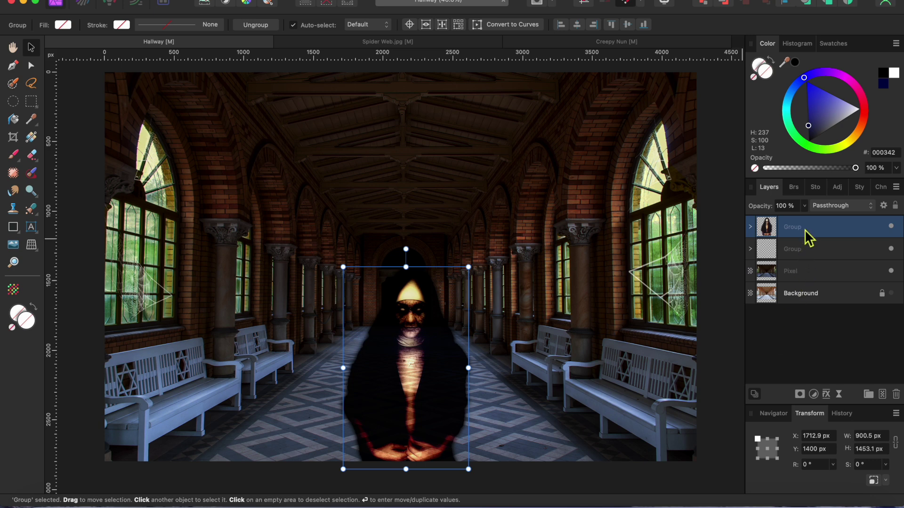
pyautogui.press('super+j')
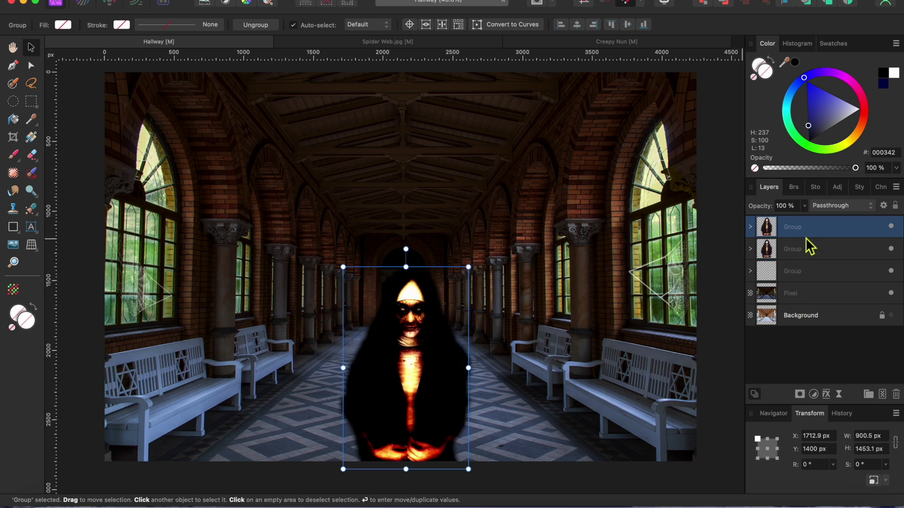
pyautogui.moveTo(425, 400); pyautogui.dragTo(332, 401)
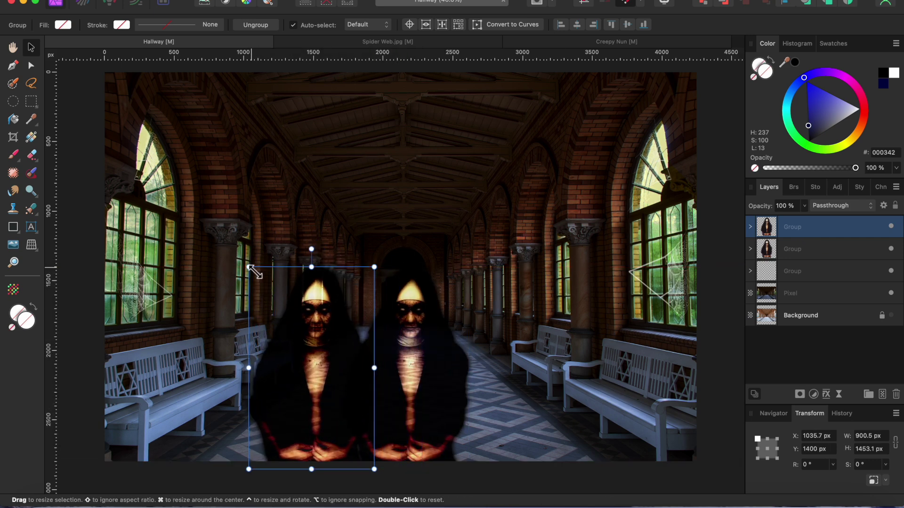
pyautogui.moveTo(253, 267); pyautogui.dragTo(265, 293)
pyautogui.moveTo(300, 357)
pyautogui.mouseDown()
pyautogui.moveTo(281, 365)
pyautogui.moveTo(293, 365)
pyautogui.mouseUp()
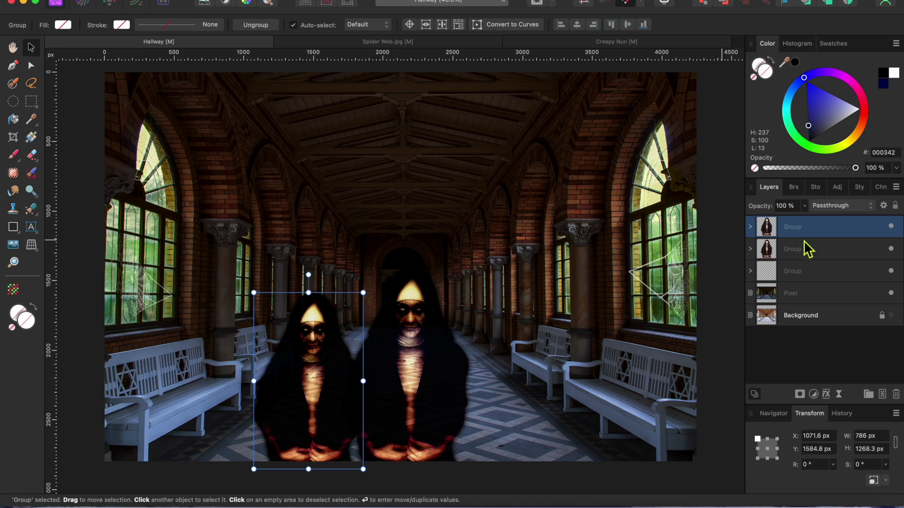
# Add a third nun copy on the right, sized and base-aligned with the others.
pyautogui.press('super+v')
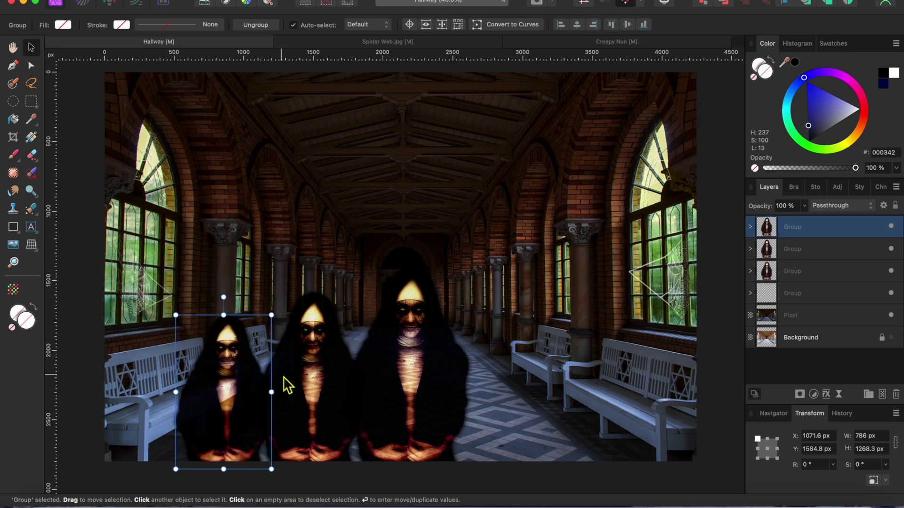
pyautogui.moveTo(283, 377); pyautogui.dragTo(527, 377)
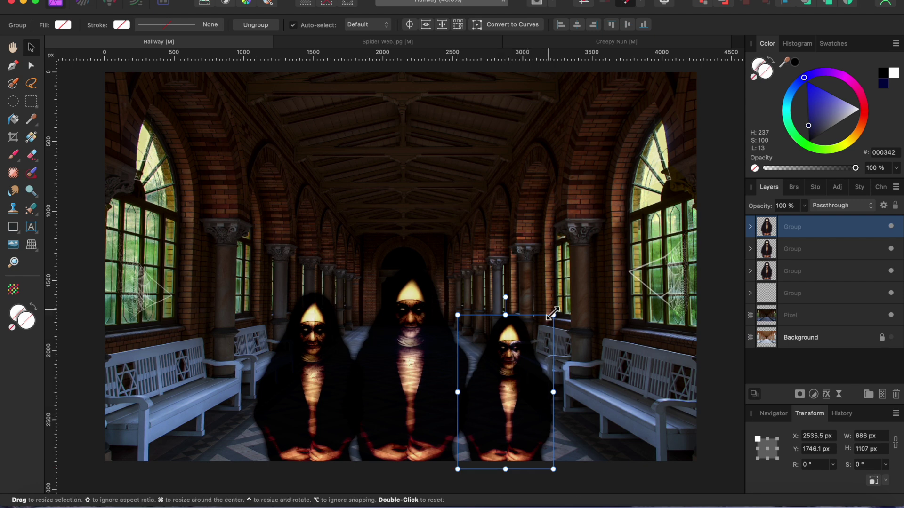
pyautogui.moveTo(552, 314); pyautogui.dragTo(567, 293)
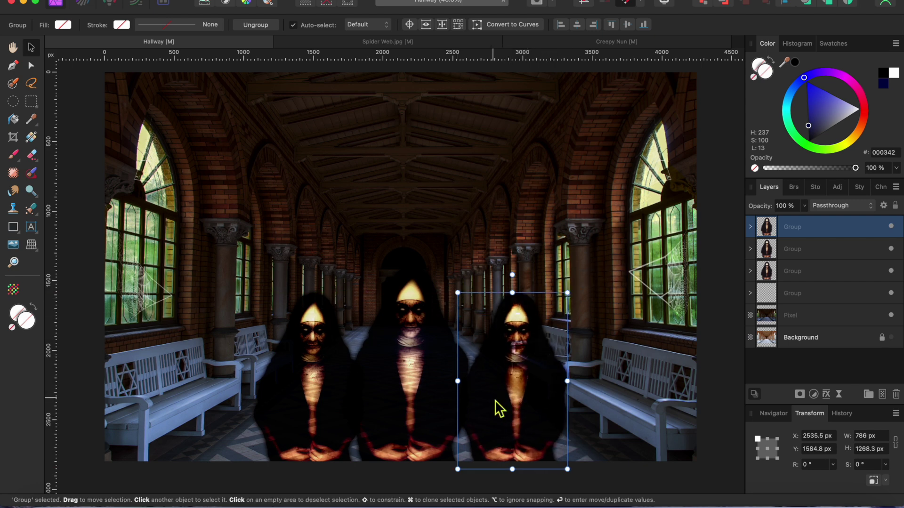
pyautogui.moveTo(496, 402); pyautogui.dragTo(486, 391)
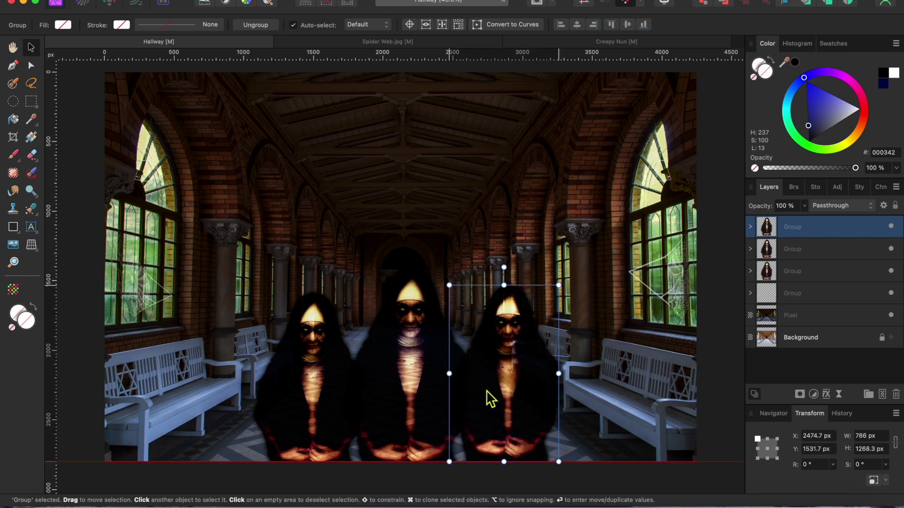
pyautogui.scroll(-1, 722, 485)
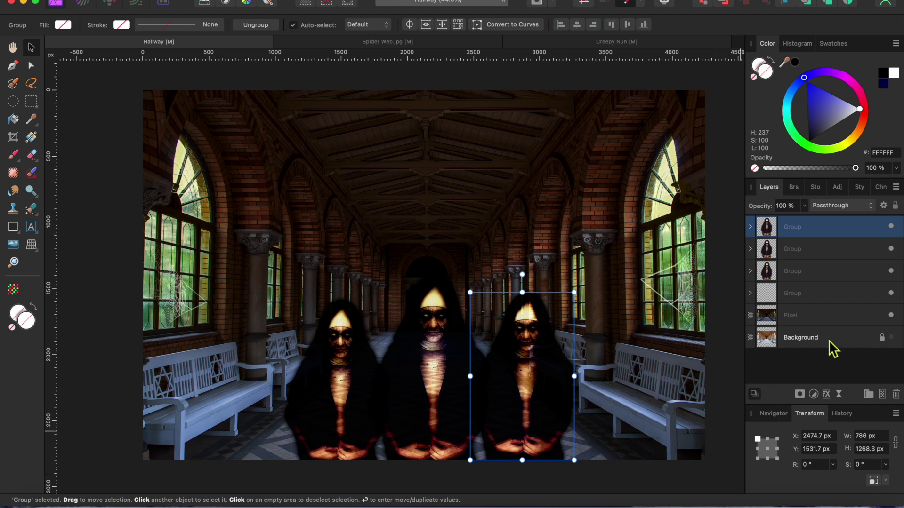
# Fill a new top pixel layer with zoom-adjusted grey Perlin Noise clouds and add a layer mask.
pyautogui.click(882, 394)
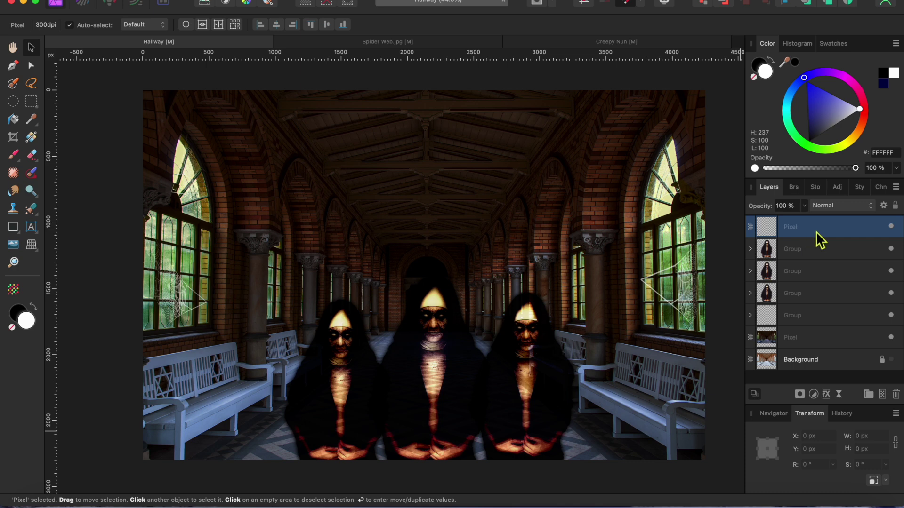
pyautogui.click(367, 1)
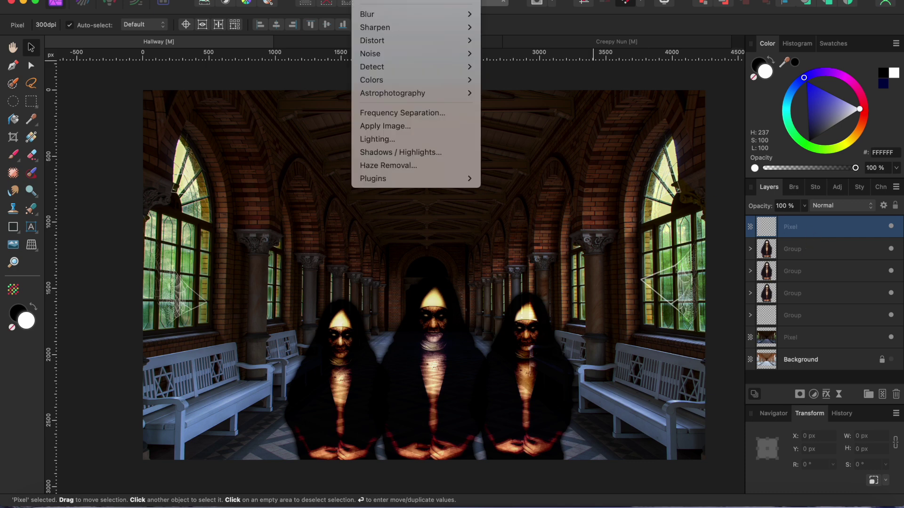
pyautogui.moveTo(380, 54)
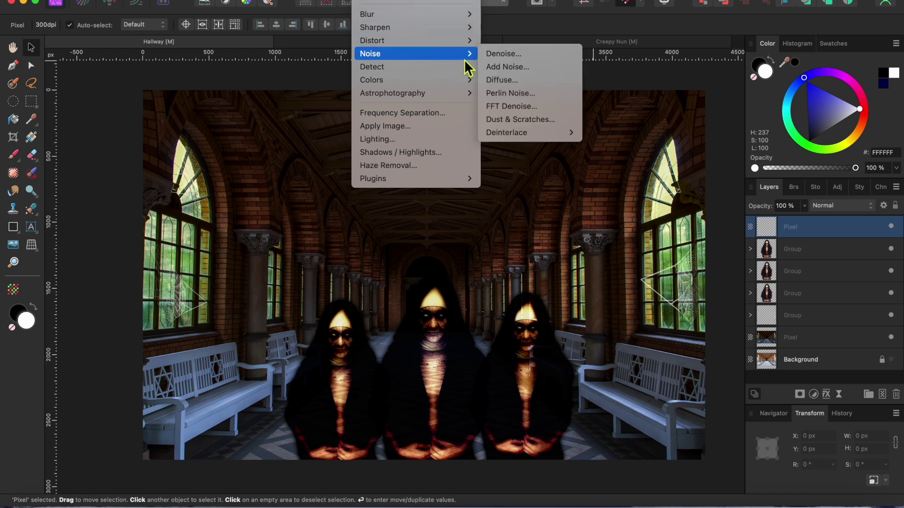
pyautogui.click(526, 94)
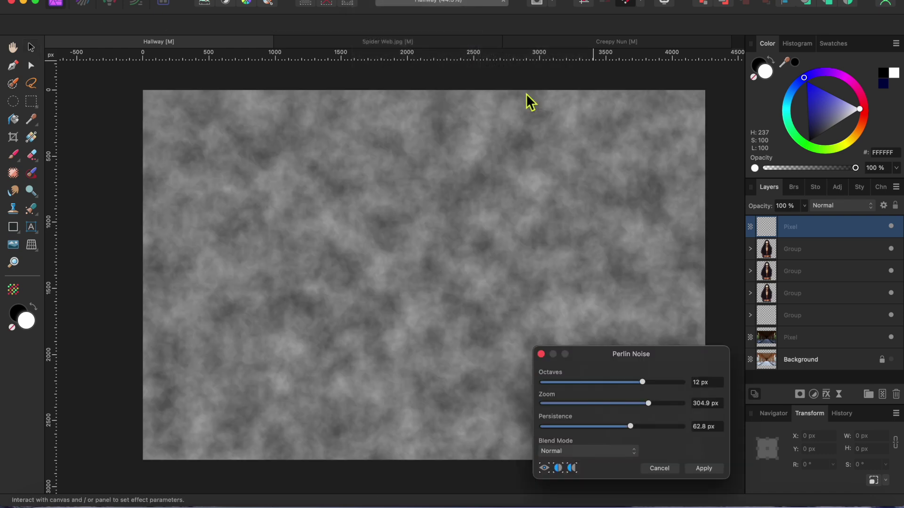
pyautogui.moveTo(650, 404)
pyautogui.mouseDown()
pyautogui.moveTo(635, 404)
pyautogui.moveTo(666, 412)
pyautogui.mouseUp()
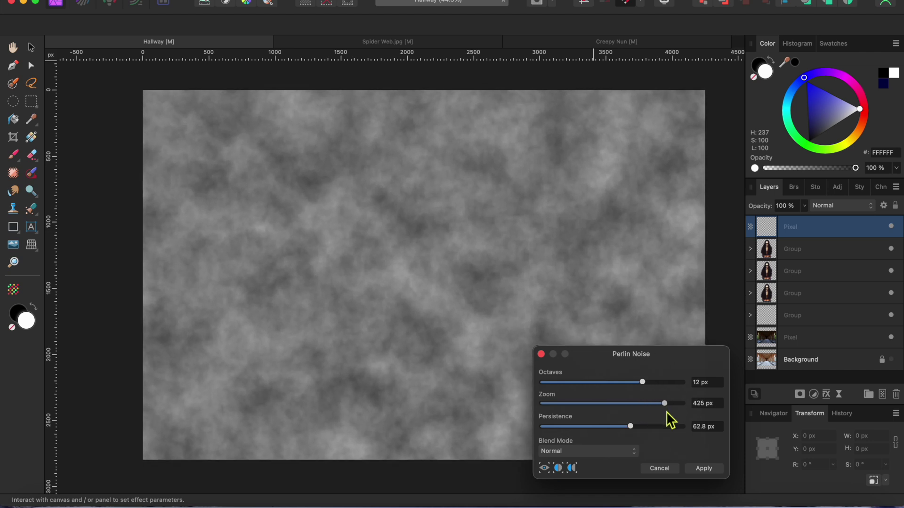
pyautogui.click(703, 468)
pyautogui.click(799, 394)
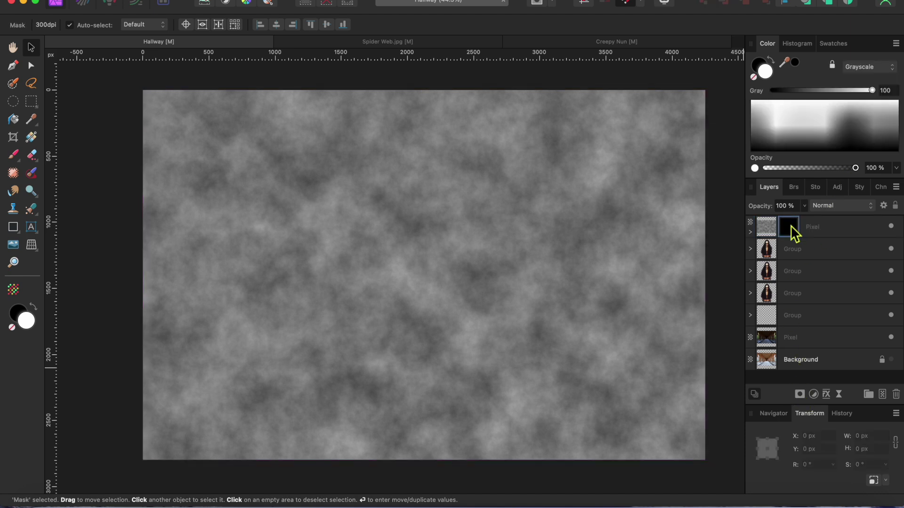
# Fade the cloud mask upward with a bottom-to-top gradient, then set a white brush to 58% opacity, 55% flow.
pyautogui.click(32, 138)
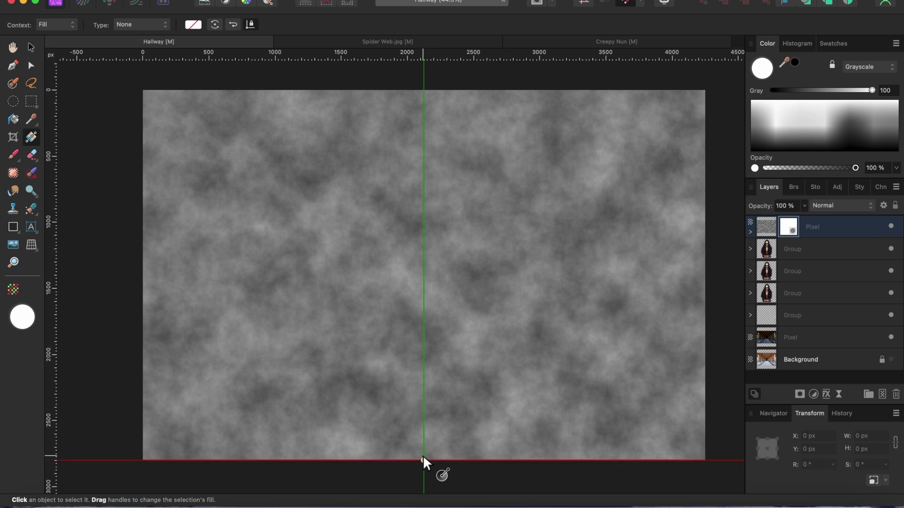
pyautogui.moveTo(424, 460); pyautogui.dragTo(423, 309)
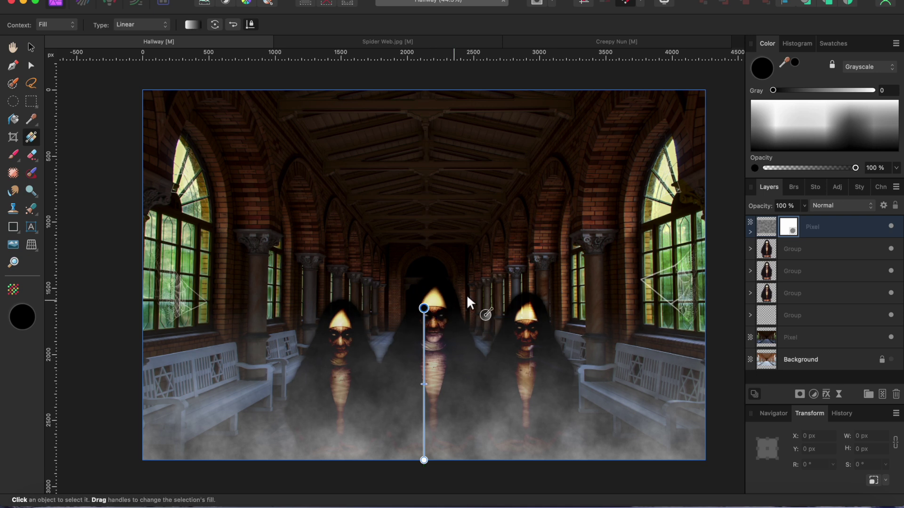
pyautogui.press('x')
pyautogui.click(13, 155)
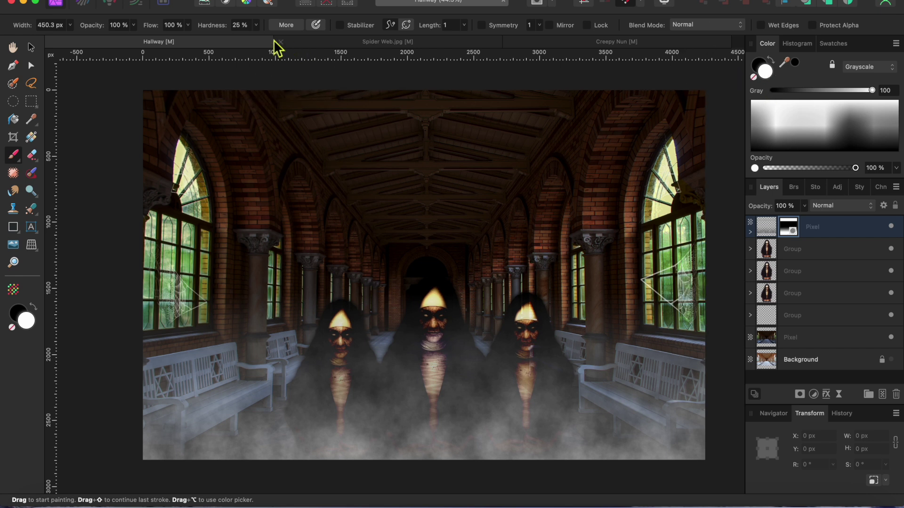
pyautogui.click(136, 26)
pyautogui.moveTo(134, 39); pyautogui.dragTo(91, 39)
pyautogui.click(188, 25)
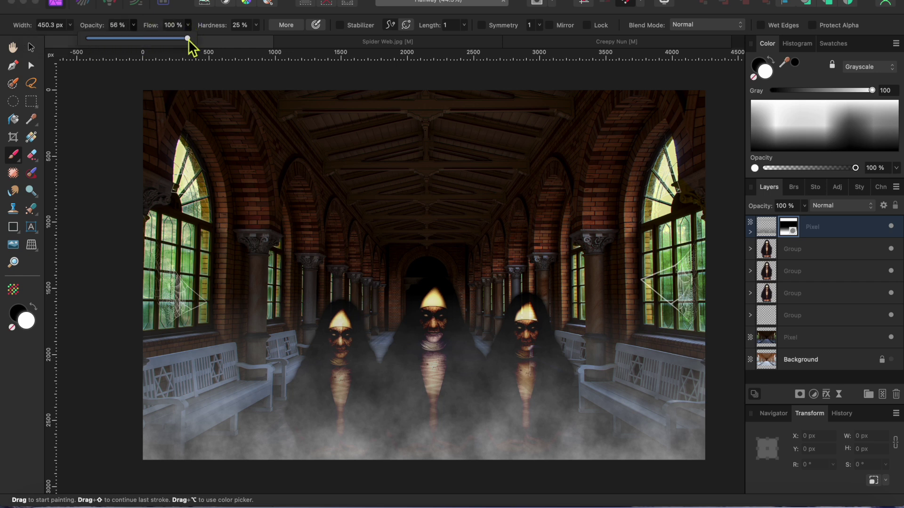
pyautogui.moveTo(142, 42); pyautogui.dragTo(142, 42)
# Paint fog over the left nun, then at 39% opacity across the middle and right nuns.
pyautogui.moveTo(343, 394)
pyautogui.mouseDown()
pyautogui.moveTo(374, 327)
pyautogui.moveTo(320, 316)
pyautogui.moveTo(341, 341)
pyautogui.moveTo(288, 362)
pyautogui.mouseUp()
pyautogui.click(134, 25)
pyautogui.moveTo(141, 41); pyautogui.dragTo(121, 40)
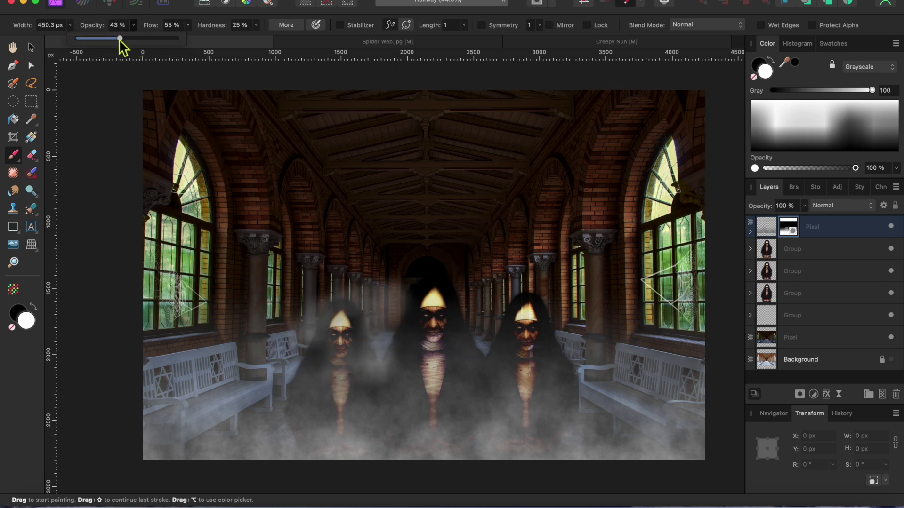
pyautogui.moveTo(426, 327)
pyautogui.mouseDown()
pyautogui.moveTo(486, 341)
pyautogui.moveTo(571, 341)
pyautogui.moveTo(296, 355)
pyautogui.moveTo(527, 339)
pyautogui.moveTo(583, 348)
pyautogui.mouseUp()
pyautogui.click(828, 250)
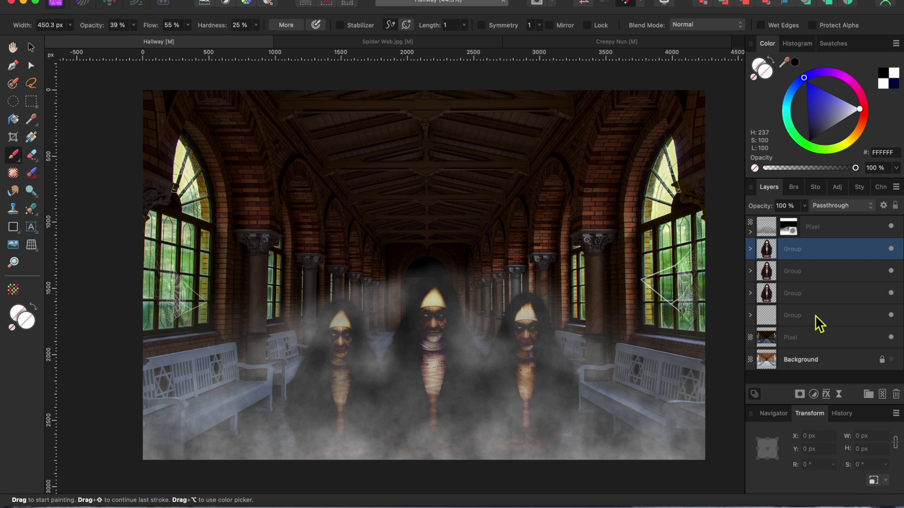
# Add a Brightness/Contrast adjustment above the lowest group, lowering brightness to -34%.
pyautogui.click(812, 335)
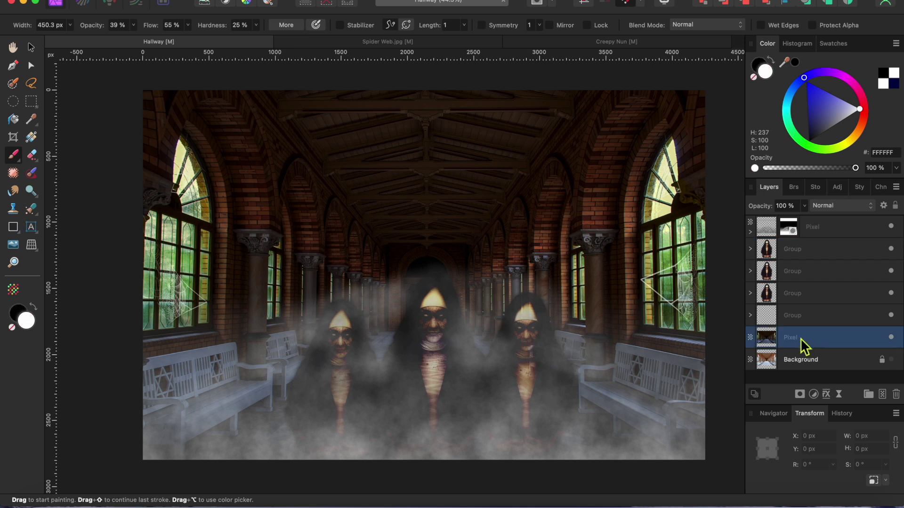
pyautogui.click(847, 322)
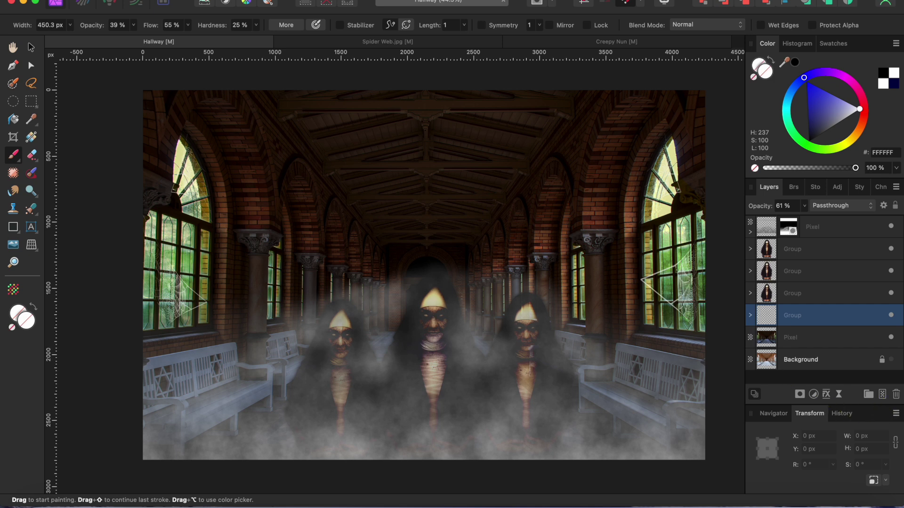
pyautogui.click(814, 395)
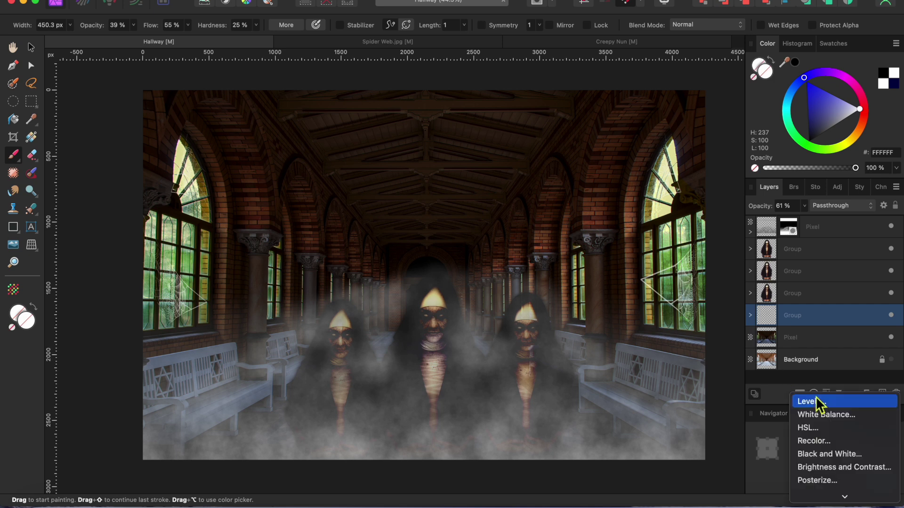
pyautogui.click(824, 465)
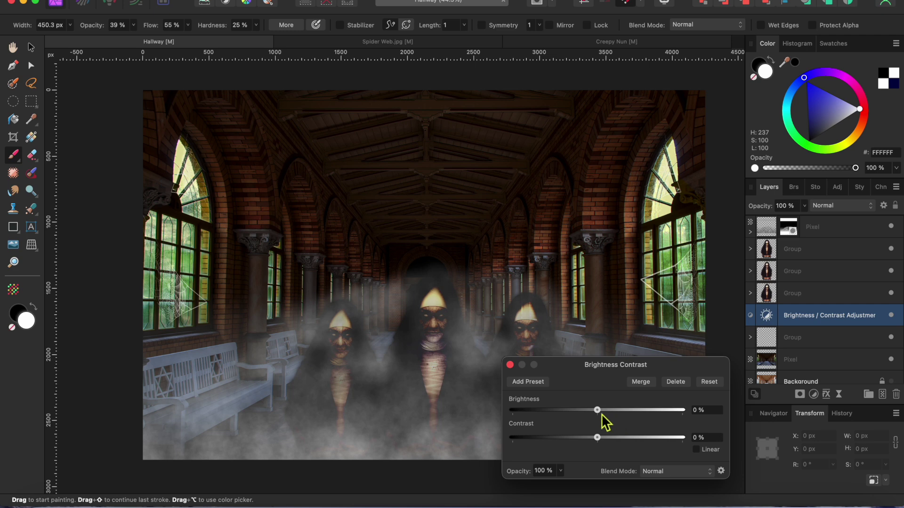
pyautogui.moveTo(600, 413); pyautogui.dragTo(549, 414)
pyautogui.click(510, 365)
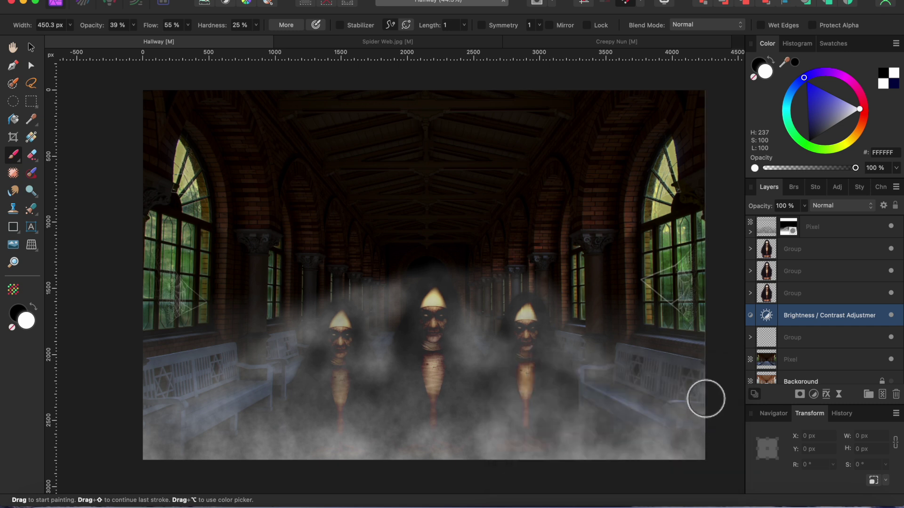
pyautogui.click(788, 228)
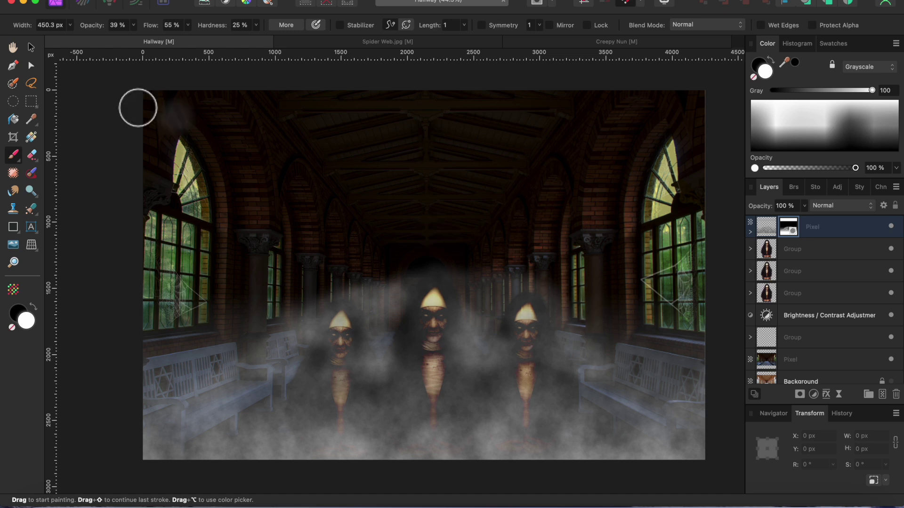
# Paint faint fog above the central nun with a ~595 px brush at 20% opacity, 29% flow.
pyautogui.click(134, 27)
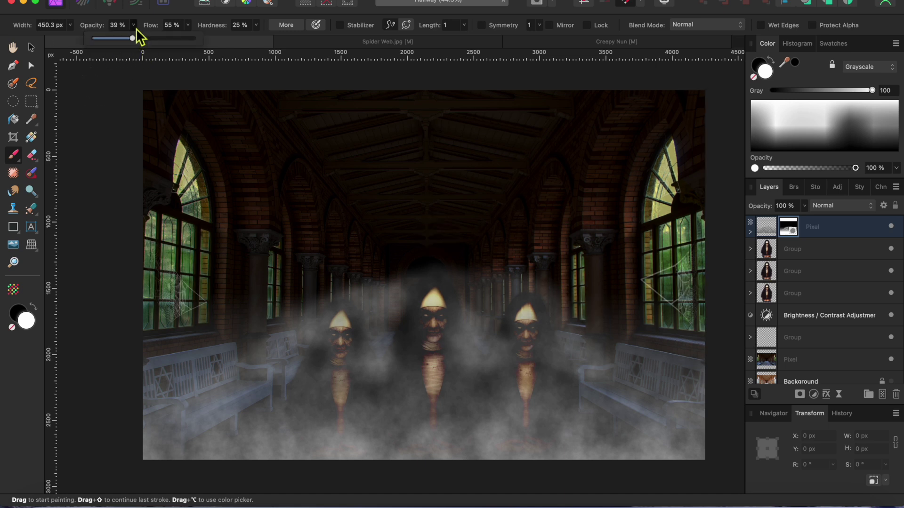
pyautogui.click(187, 25)
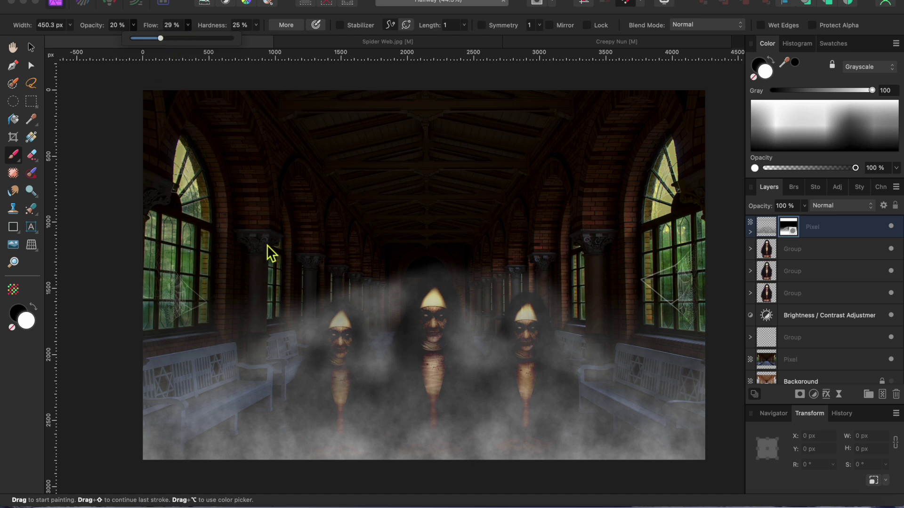
pyautogui.click(15, 152)
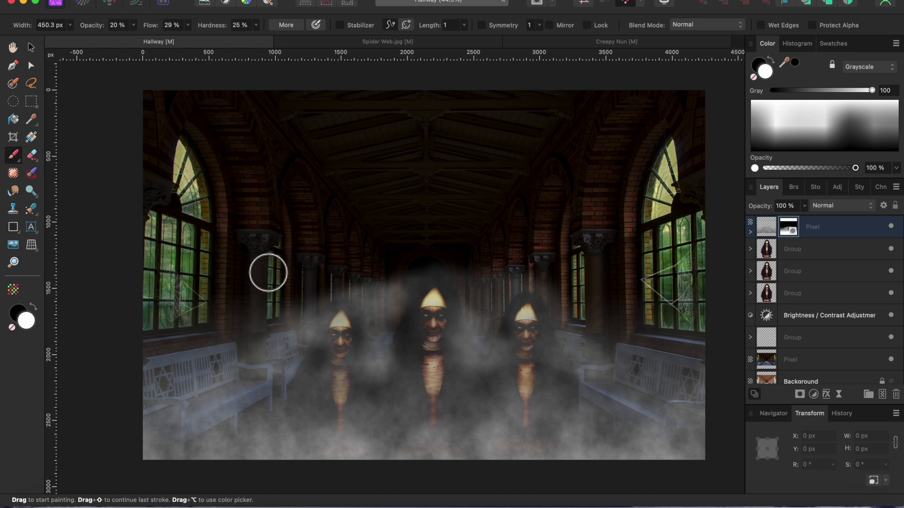
pyautogui.press(']')
pyautogui.press(']')
pyautogui.press(']')
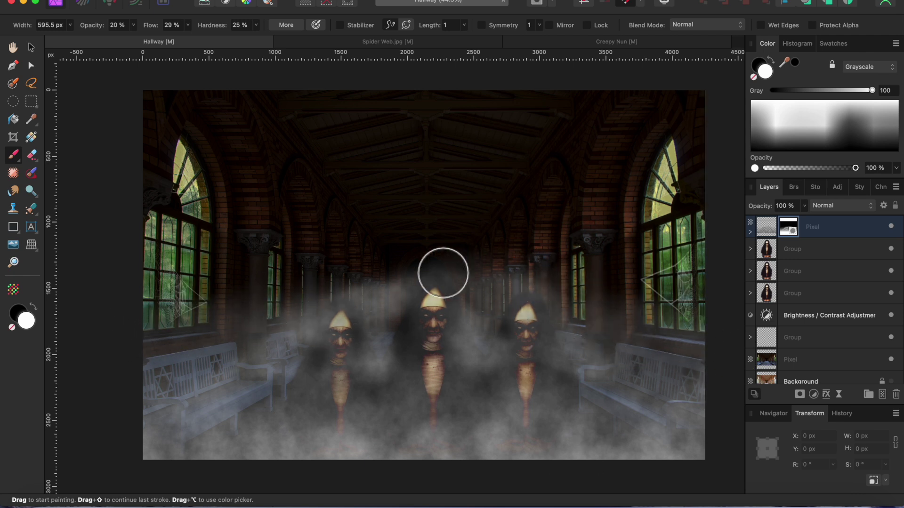
pyautogui.moveTo(444, 273)
pyautogui.mouseDown()
pyautogui.moveTo(380, 262)
pyautogui.moveTo(478, 226)
pyautogui.moveTo(414, 235)
pyautogui.mouseUp()
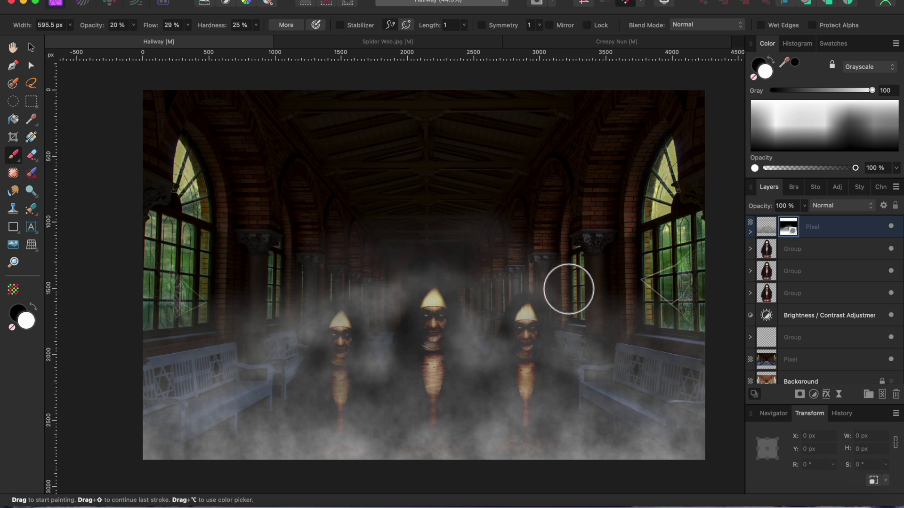